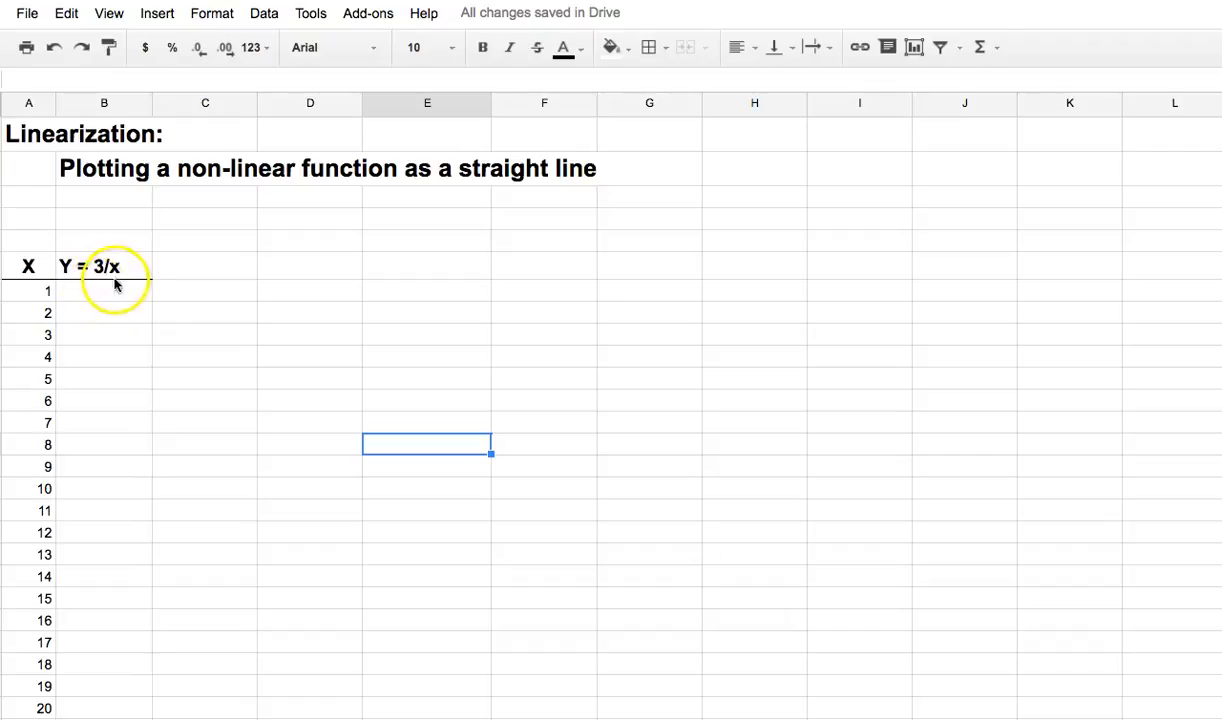
- Enter the formula = 3 / A7 in cell B7, the first cell under the Y = 3/x header
{"action": "left_click", "coordinate": [93, 296]}
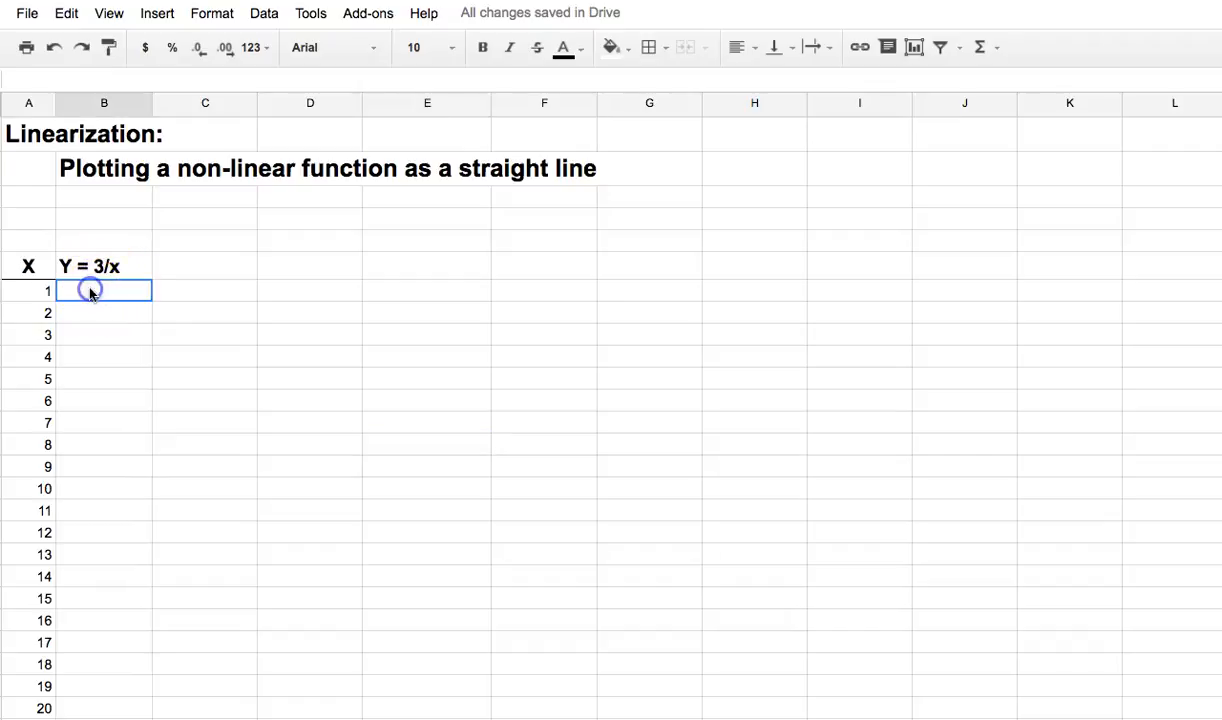
{"action": "type", "text": "= "}
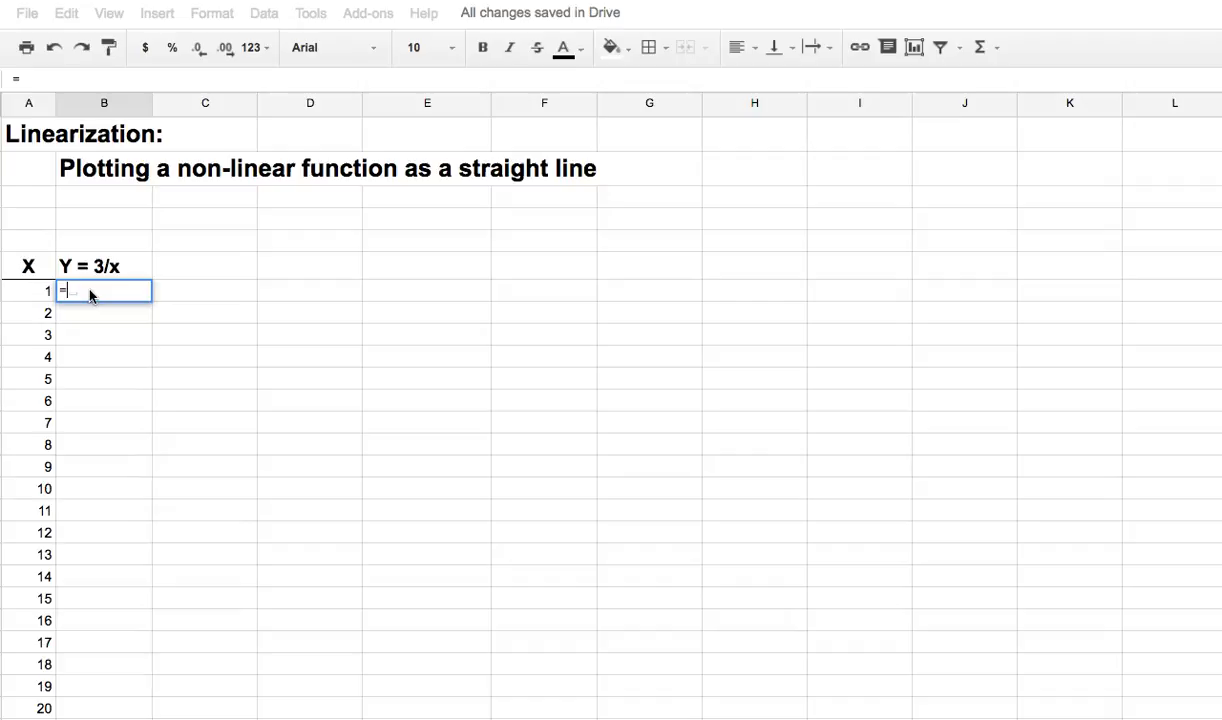
{"action": "type", "text": "3 "}
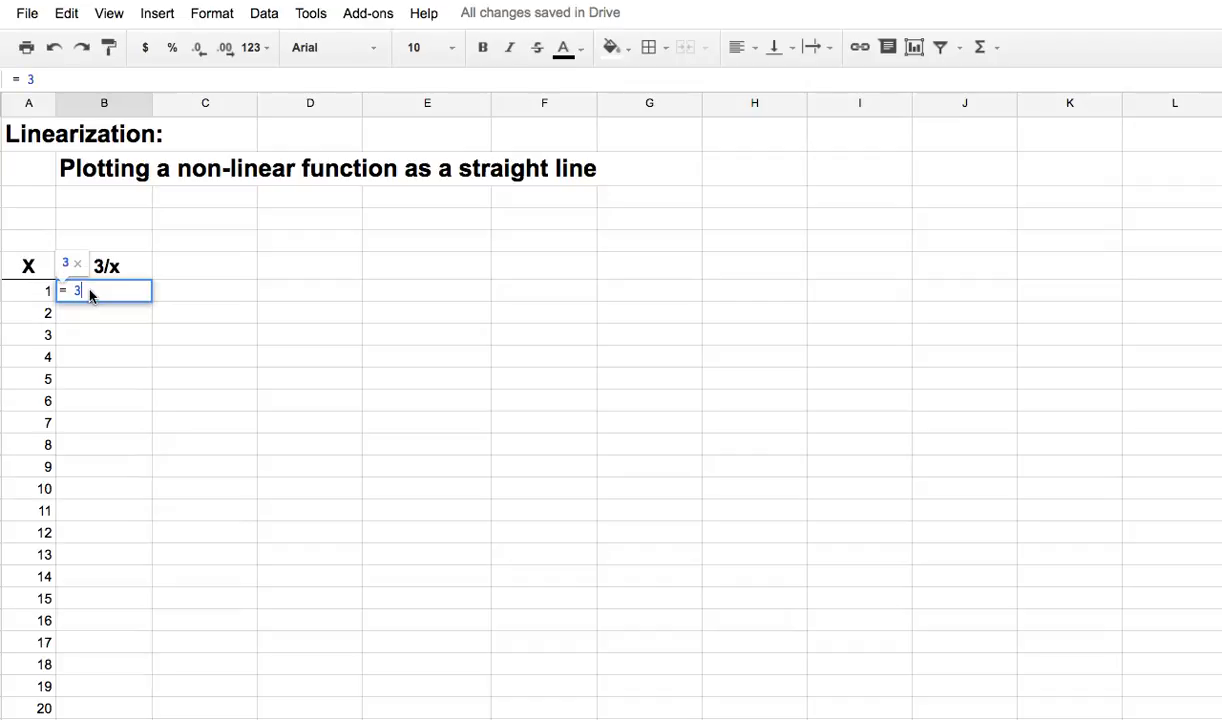
{"action": "type", "text": "/"}
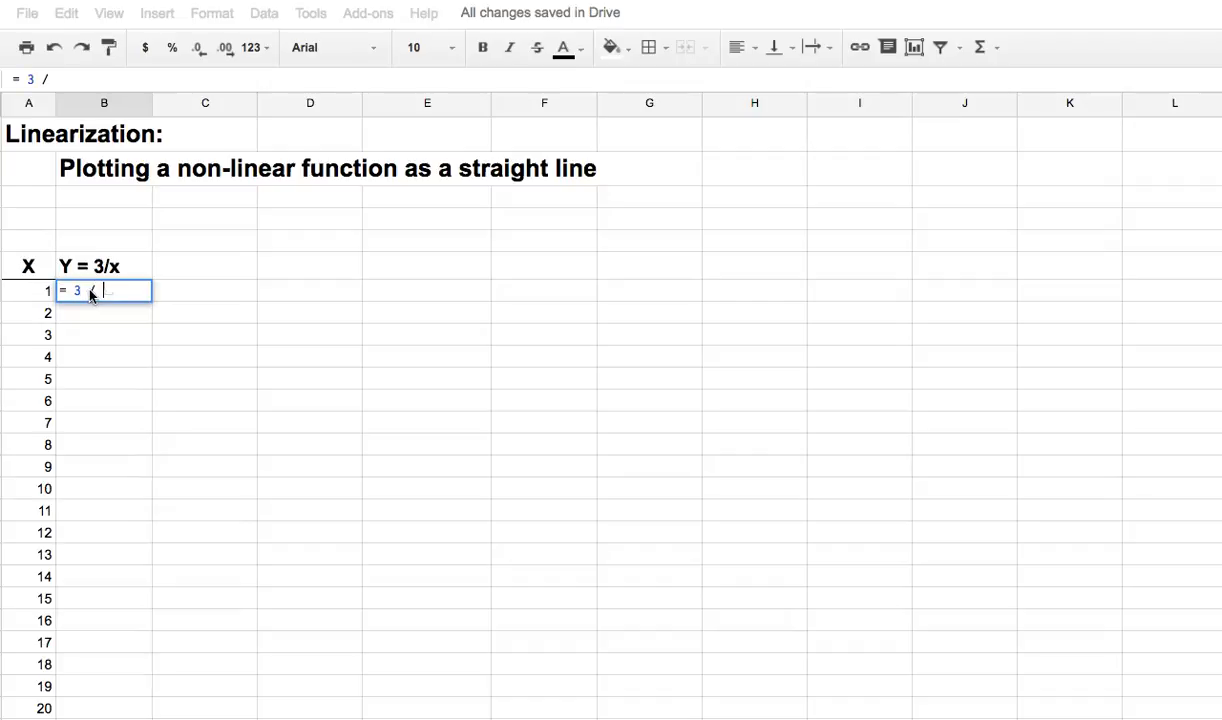
{"action": "left_click", "coordinate": [57, 297]}
{"action": "left_click", "coordinate": [27, 297]}
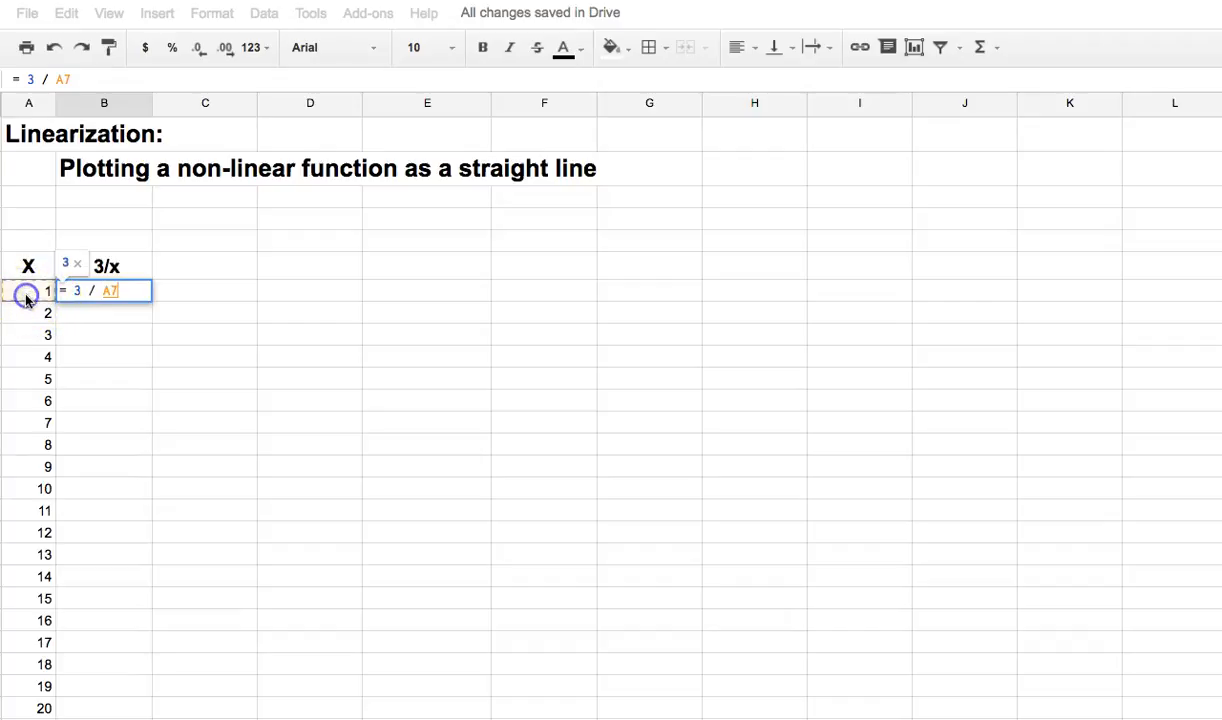
{"action": "key", "text": "Return"}
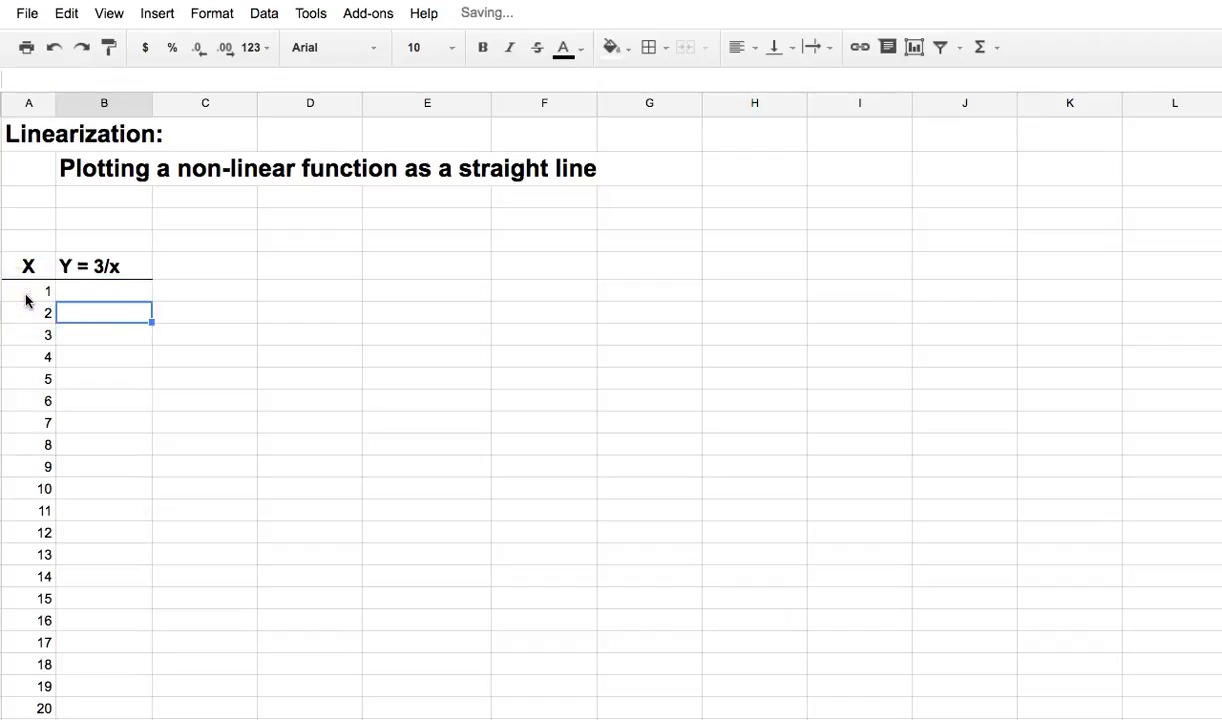
- Fill the B7 formula down to the row for X = 20 and format the Y values to three decimal places
{"action": "left_click", "coordinate": [110, 287]}
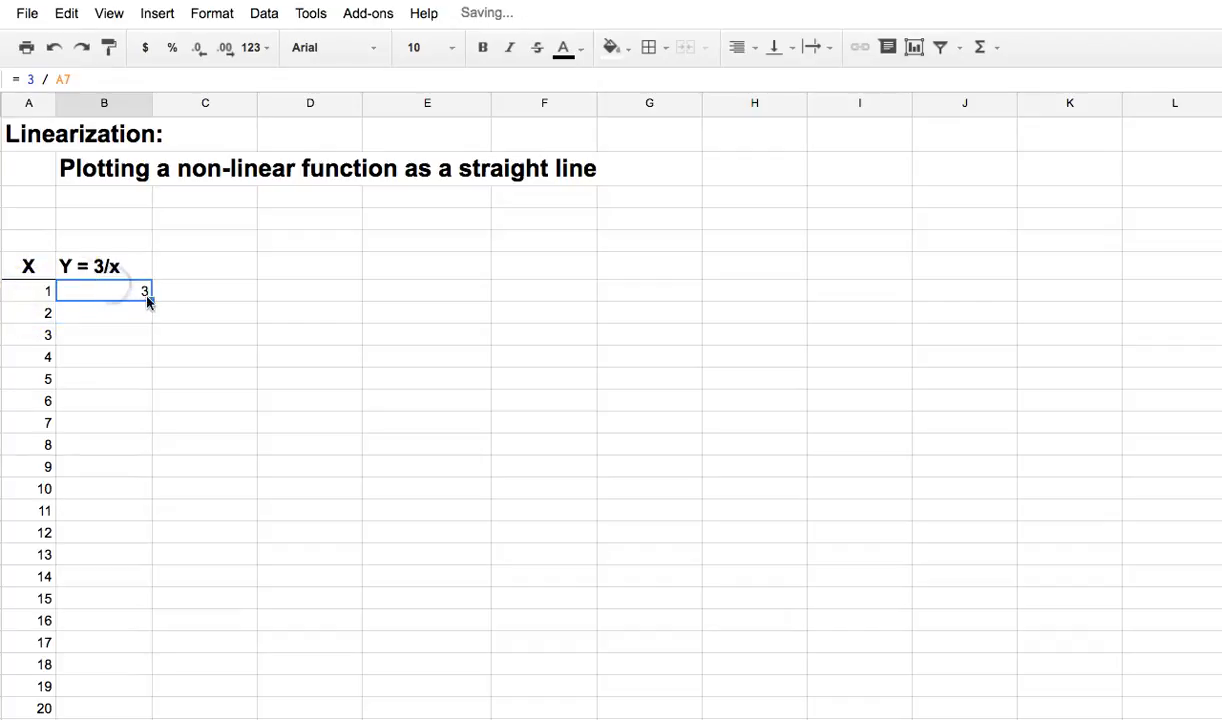
{"action": "left_click_drag", "start_coordinate": [144, 416], "coordinate": [108, 710]}
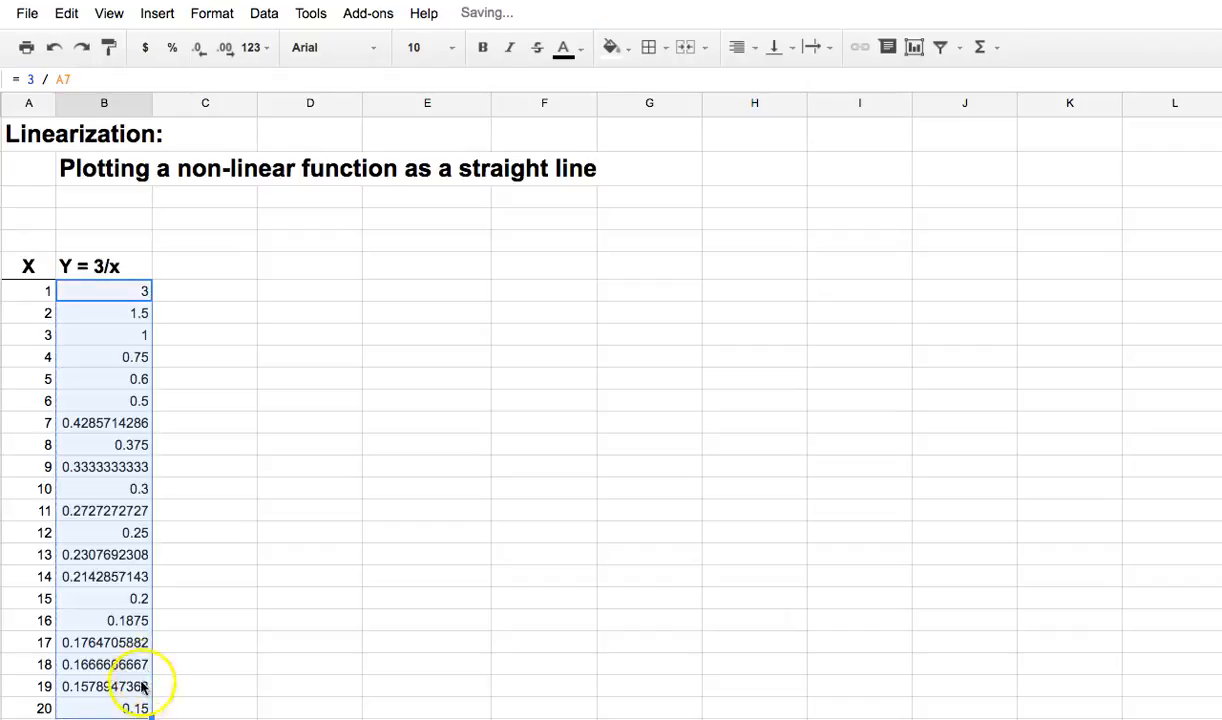
{"action": "left_click", "coordinate": [225, 50]}
{"action": "left_click", "coordinate": [225, 50]}
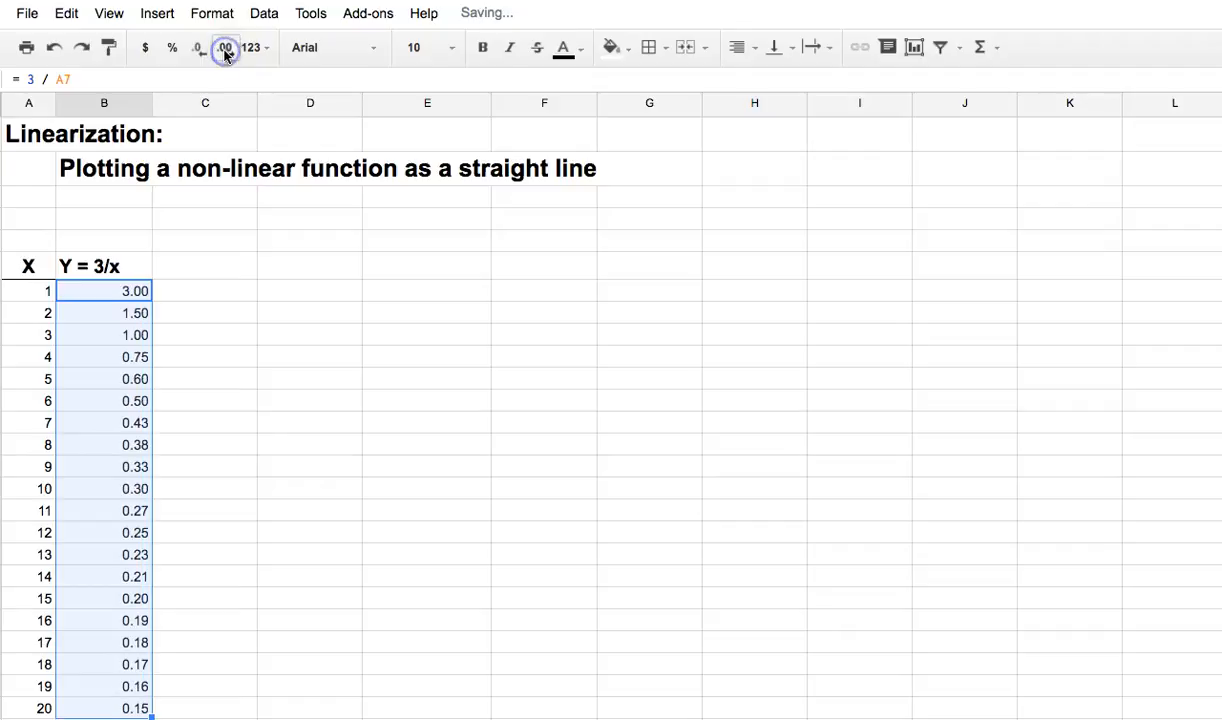
{"action": "left_click", "coordinate": [225, 50]}
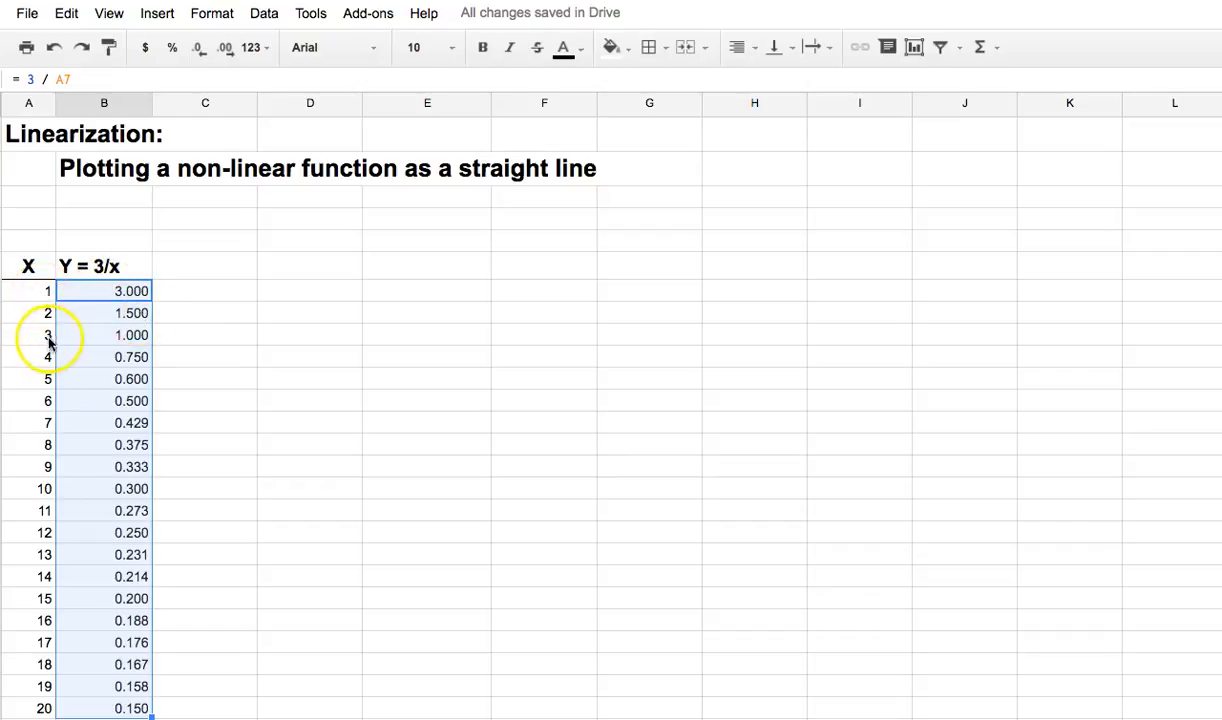
- Start a scatter chart from the X and Y = 3/x data in A6:B26, including the headers
{"action": "left_click_drag", "start_coordinate": [28, 266], "coordinate": [129, 690]}
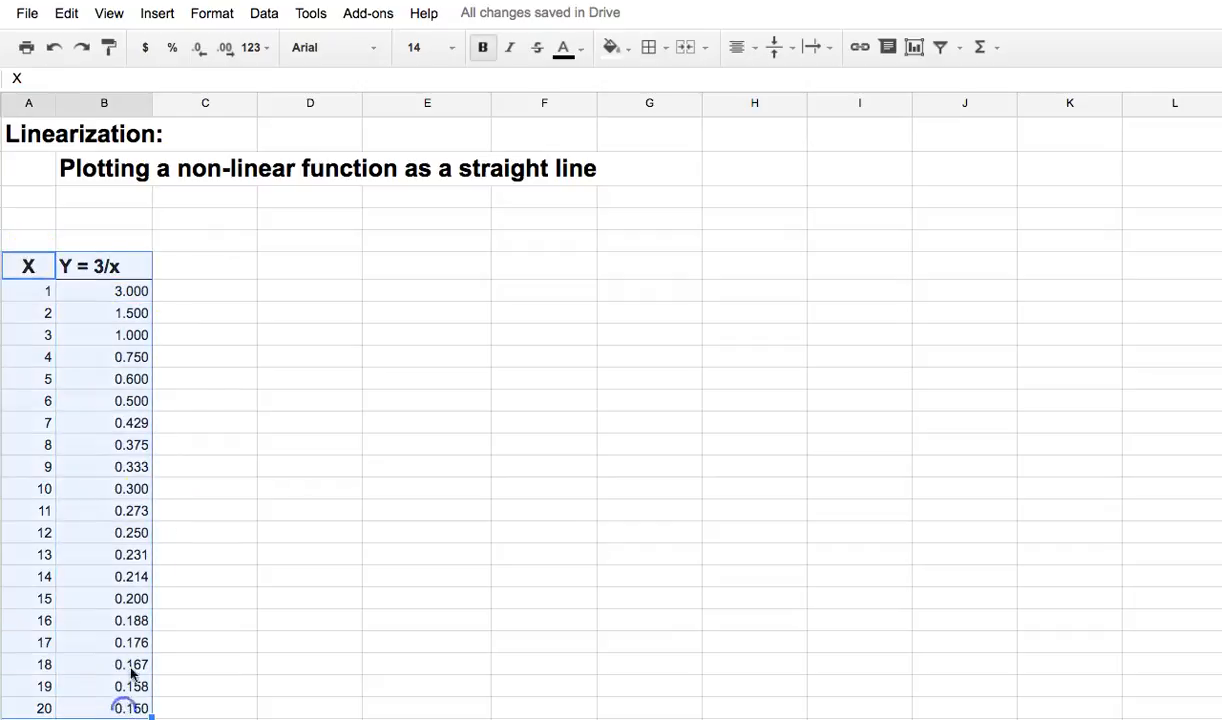
{"action": "left_click", "coordinate": [153, 14]}
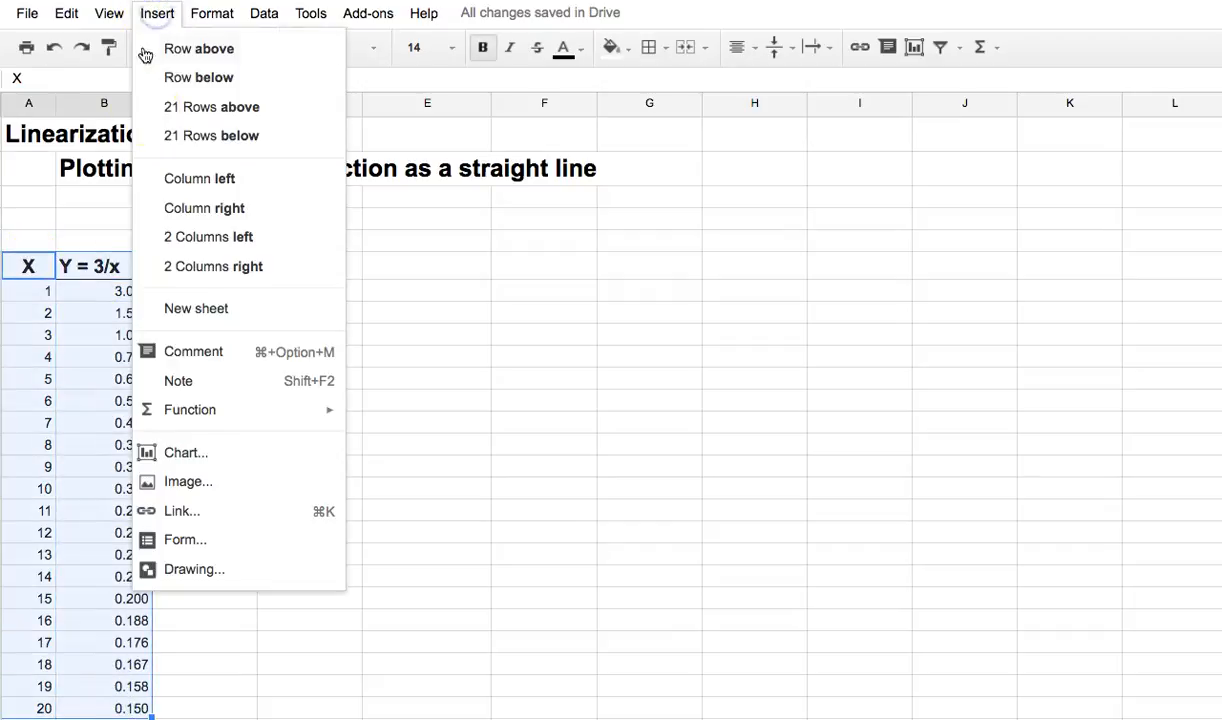
{"action": "left_click", "coordinate": [178, 455]}
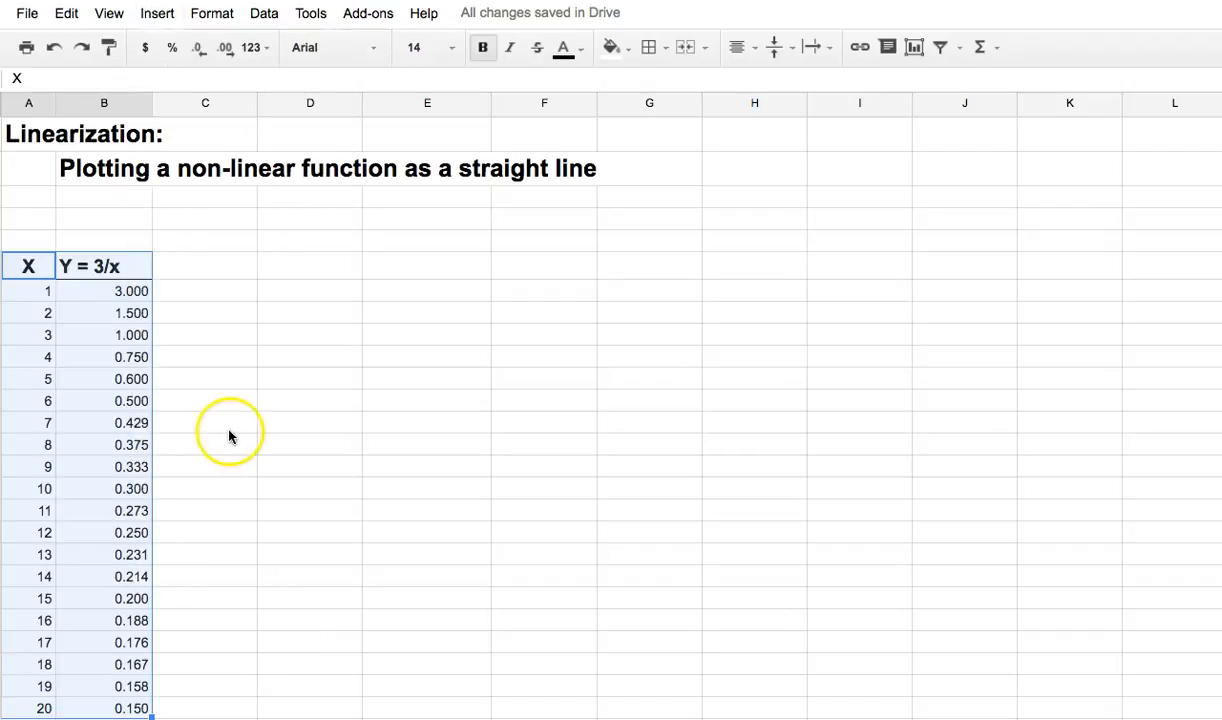
{"action": "left_click", "coordinate": [446, 193]}
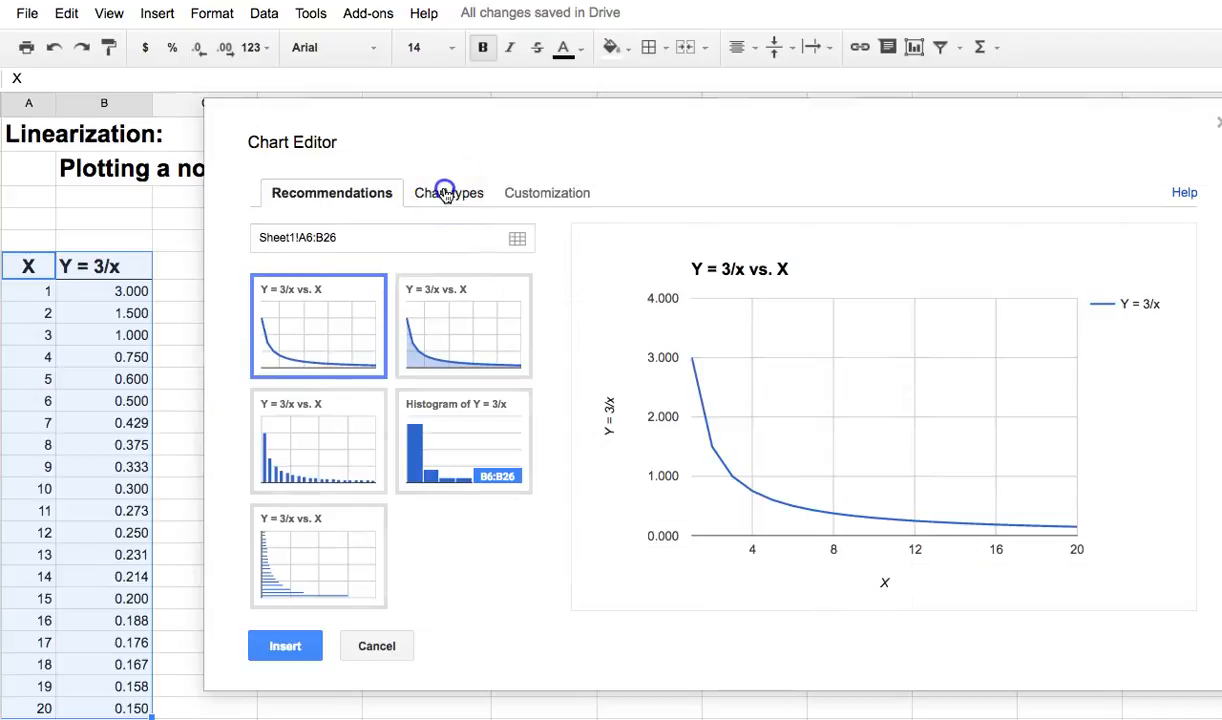
{"action": "left_click", "coordinate": [556, 447]}
{"action": "left_click_drag", "start_coordinate": [556, 447], "coordinate": [554, 512]}
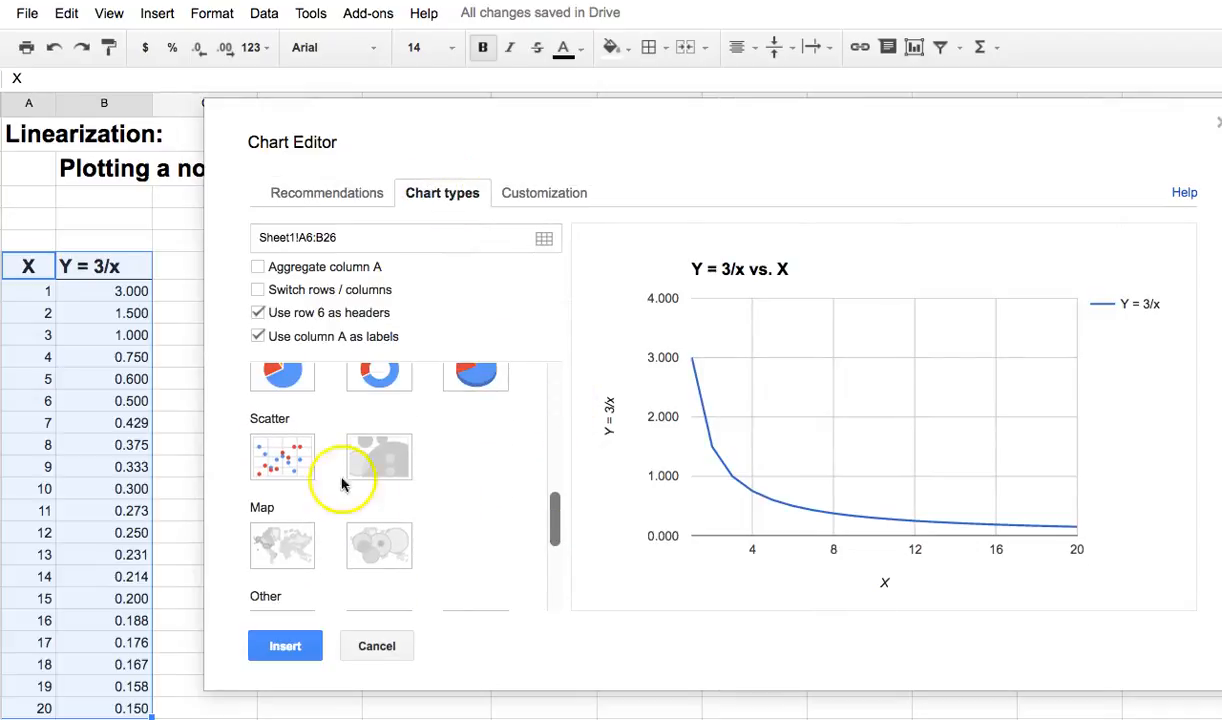
{"action": "left_click", "coordinate": [285, 456]}
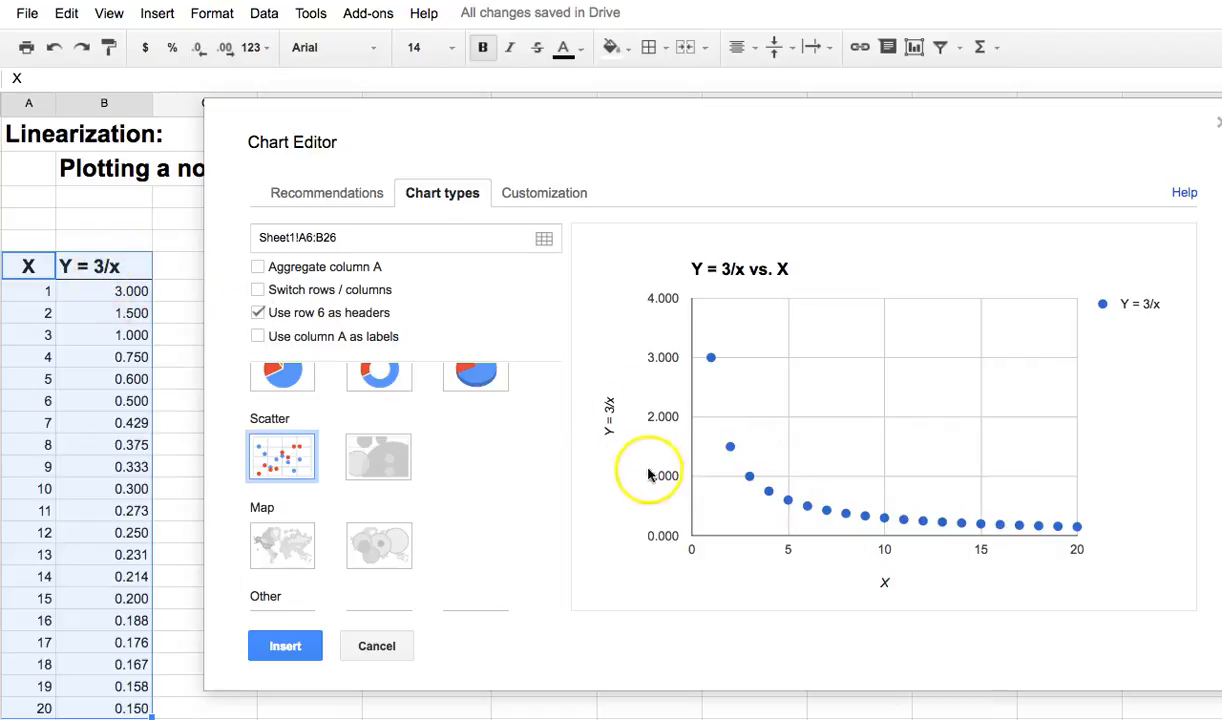
- Try linear, exponential and polynomial trendlines on the scatter chart, and discard the chart without inserting it
{"action": "left_click", "coordinate": [548, 197]}
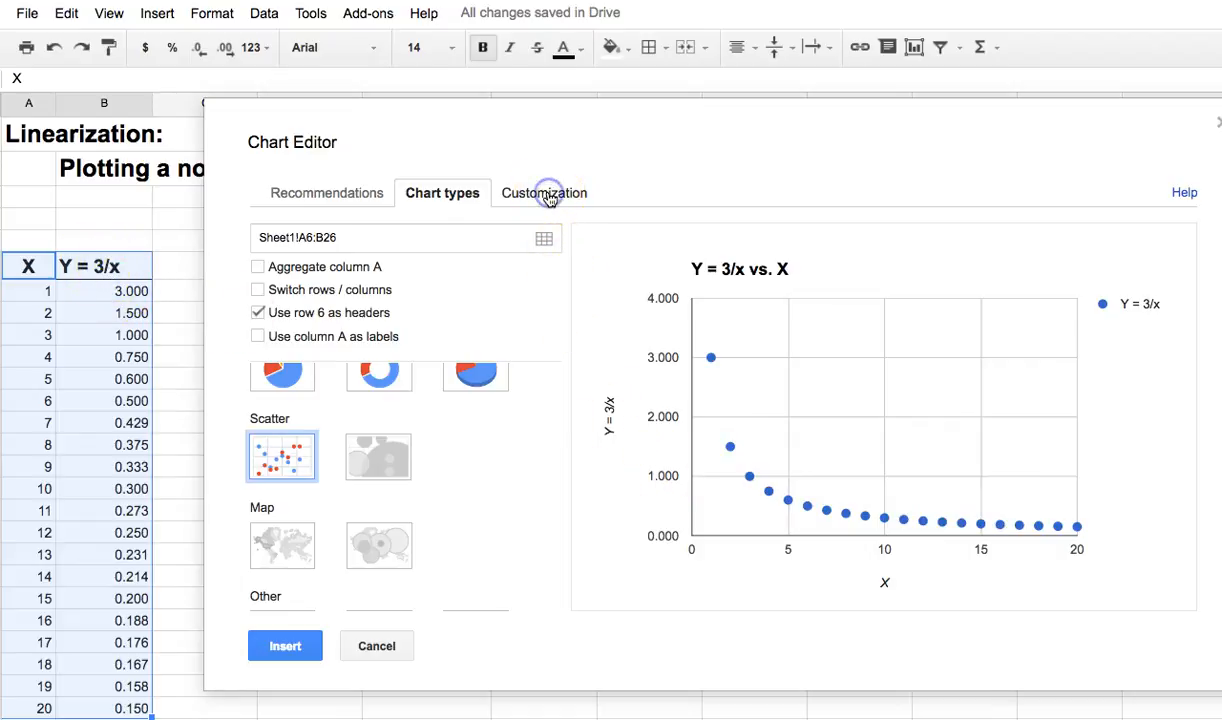
{"action": "left_click_drag", "start_coordinate": [556, 262], "coordinate": [556, 605]}
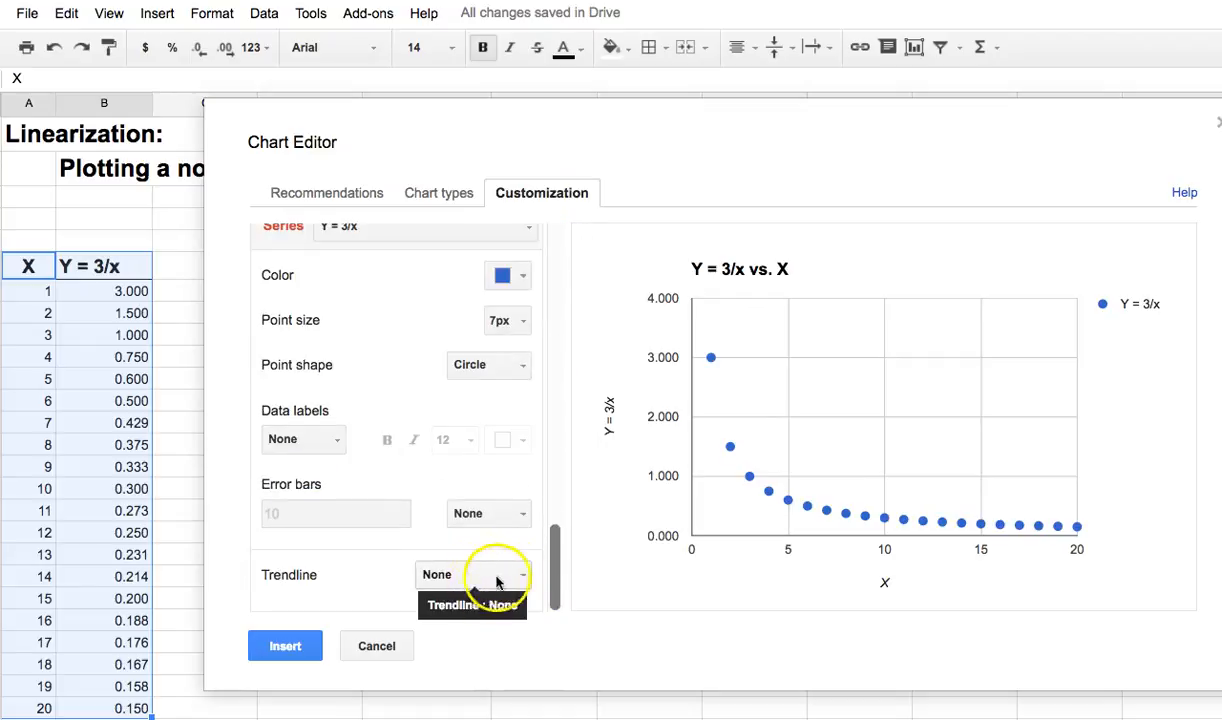
{"action": "left_click", "coordinate": [521, 578]}
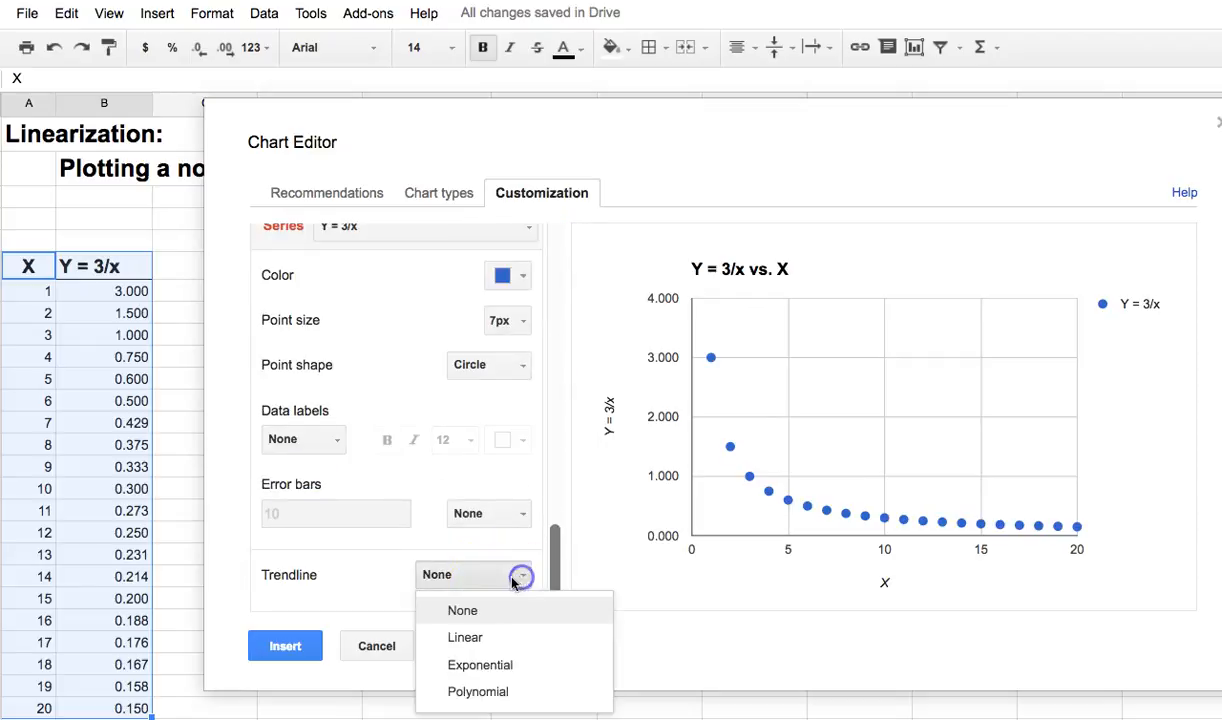
{"action": "left_click", "coordinate": [465, 638]}
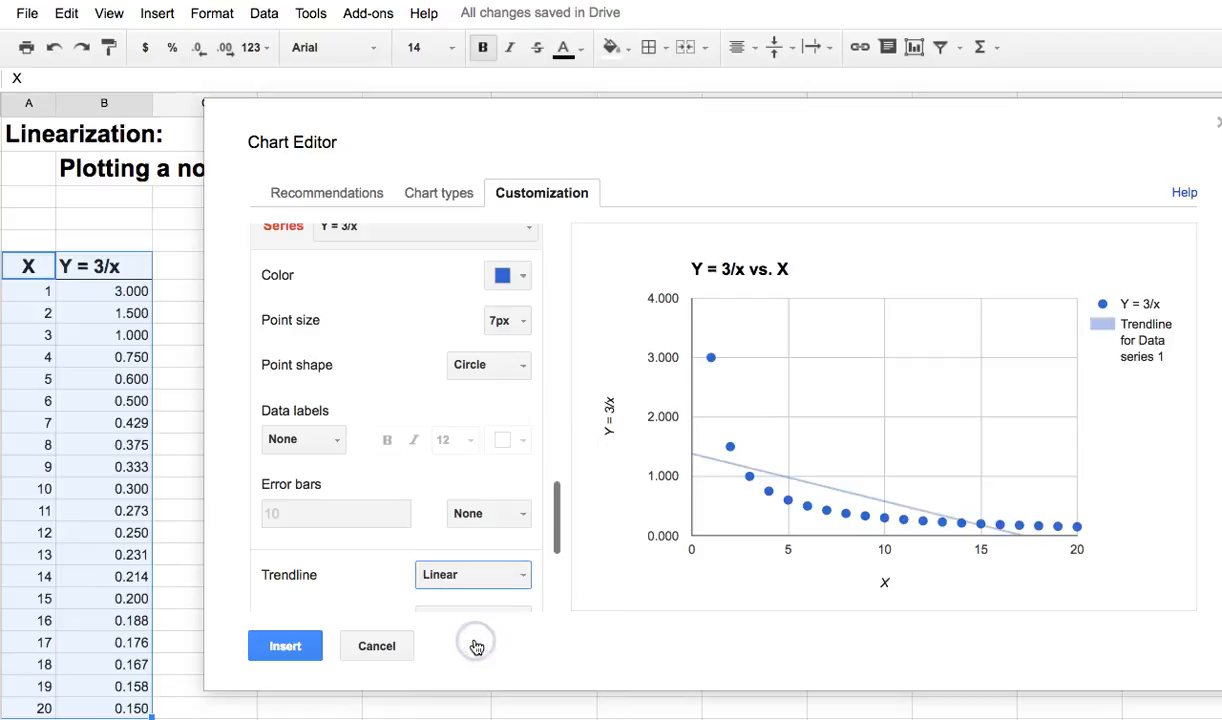
{"action": "left_click", "coordinate": [521, 575]}
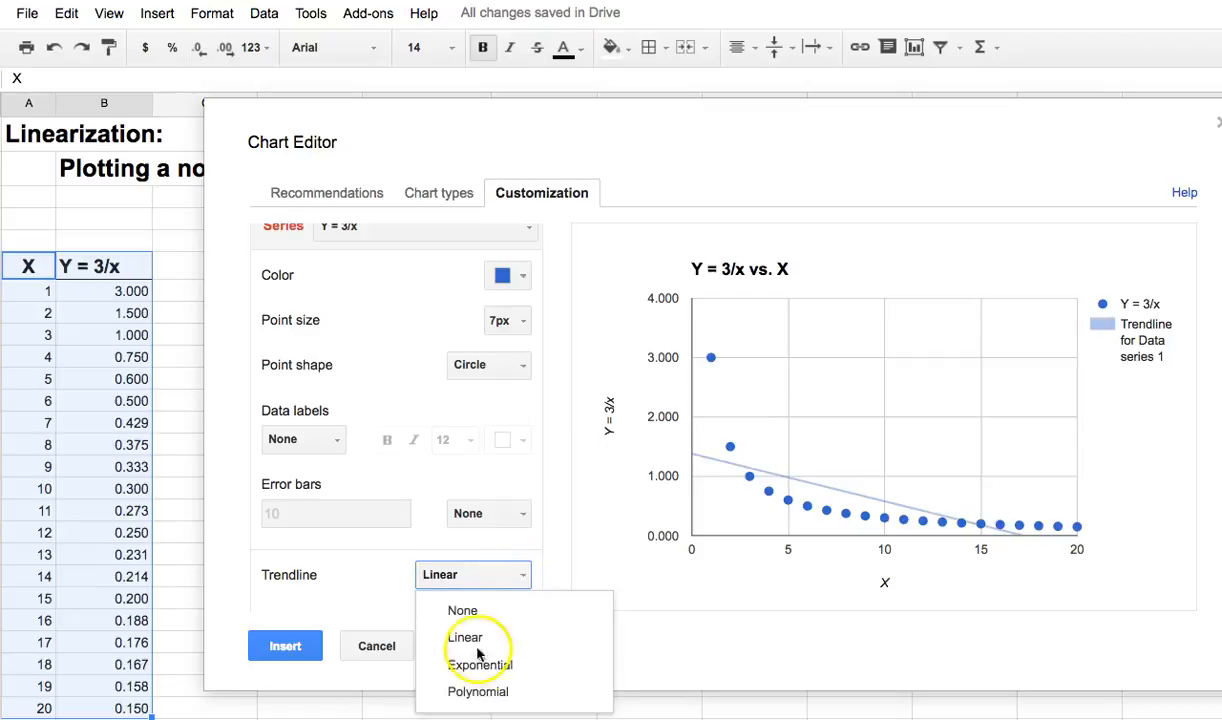
{"action": "left_click", "coordinate": [476, 667]}
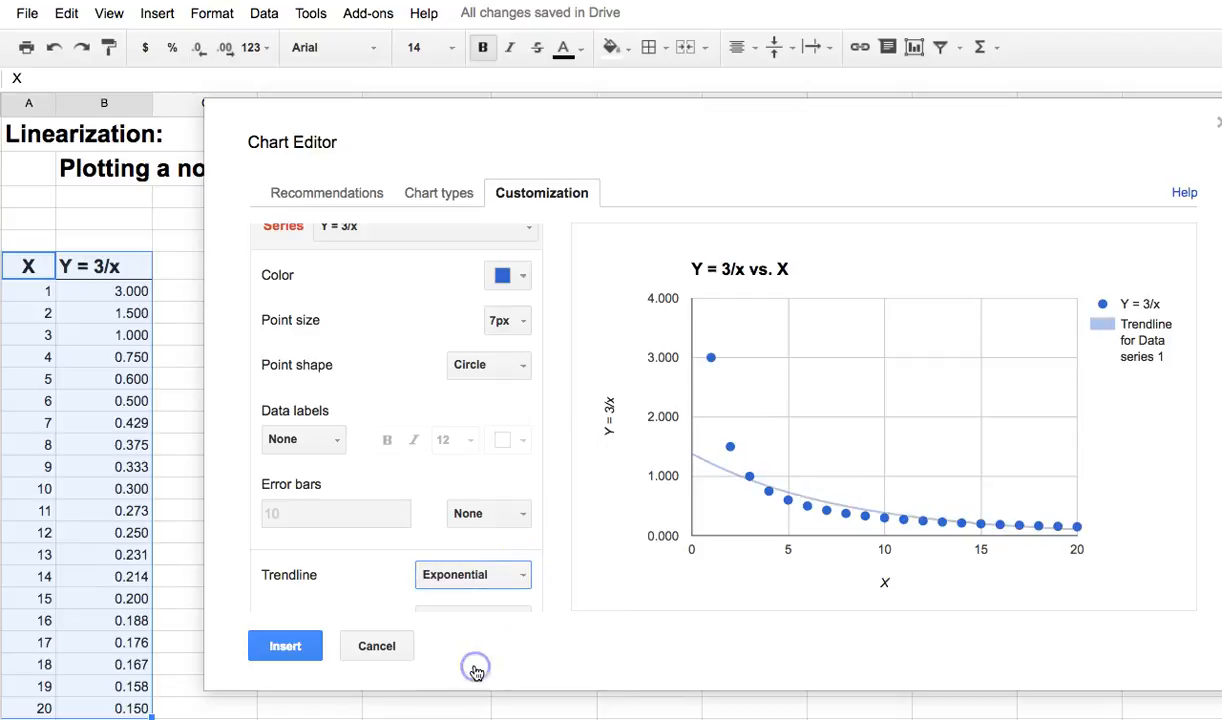
{"action": "left_click", "coordinate": [522, 576]}
{"action": "left_click", "coordinate": [474, 693]}
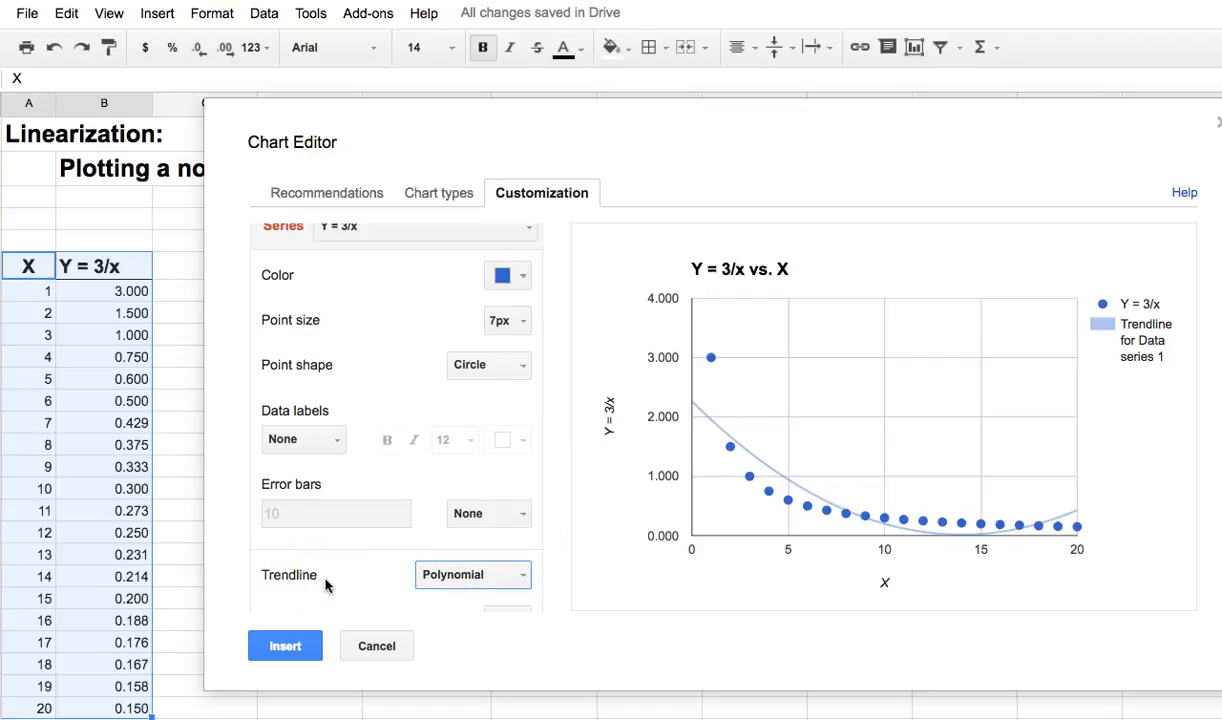
{"action": "scroll", "coordinate": [379, 579], "scroll_direction": "up", "scroll_amount": 1}
{"action": "left_click", "coordinate": [383, 647]}
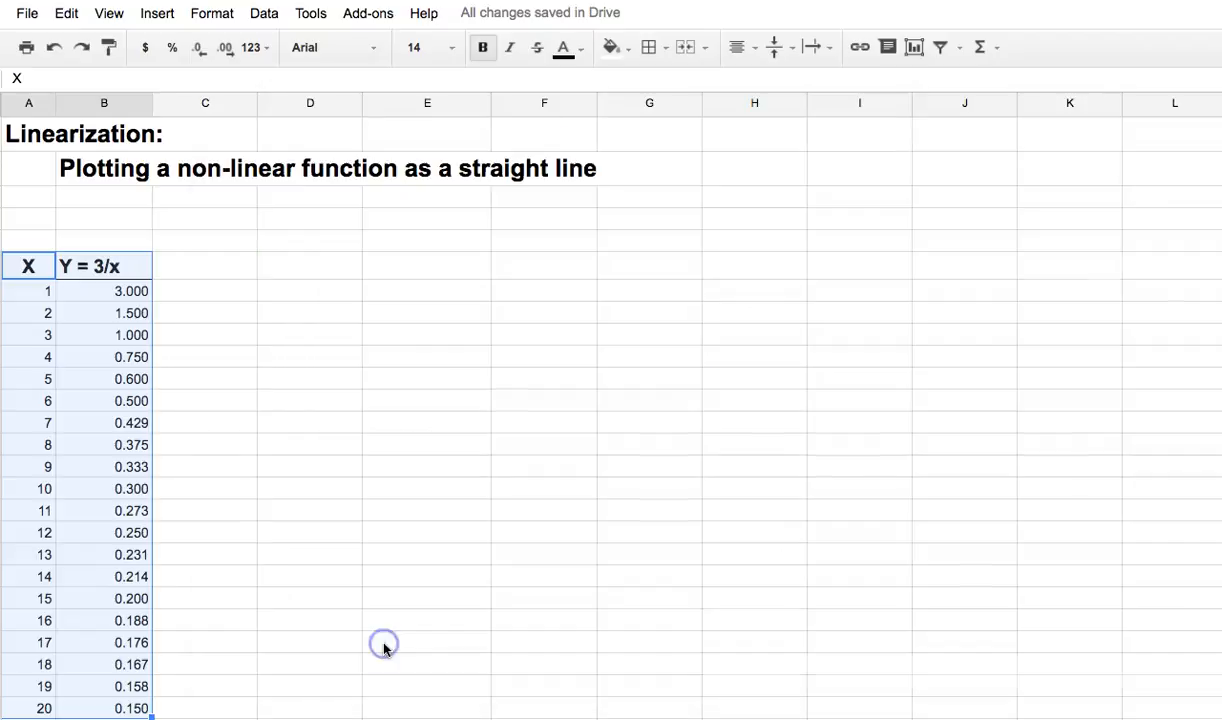
{"action": "left_click", "coordinate": [360, 448]}
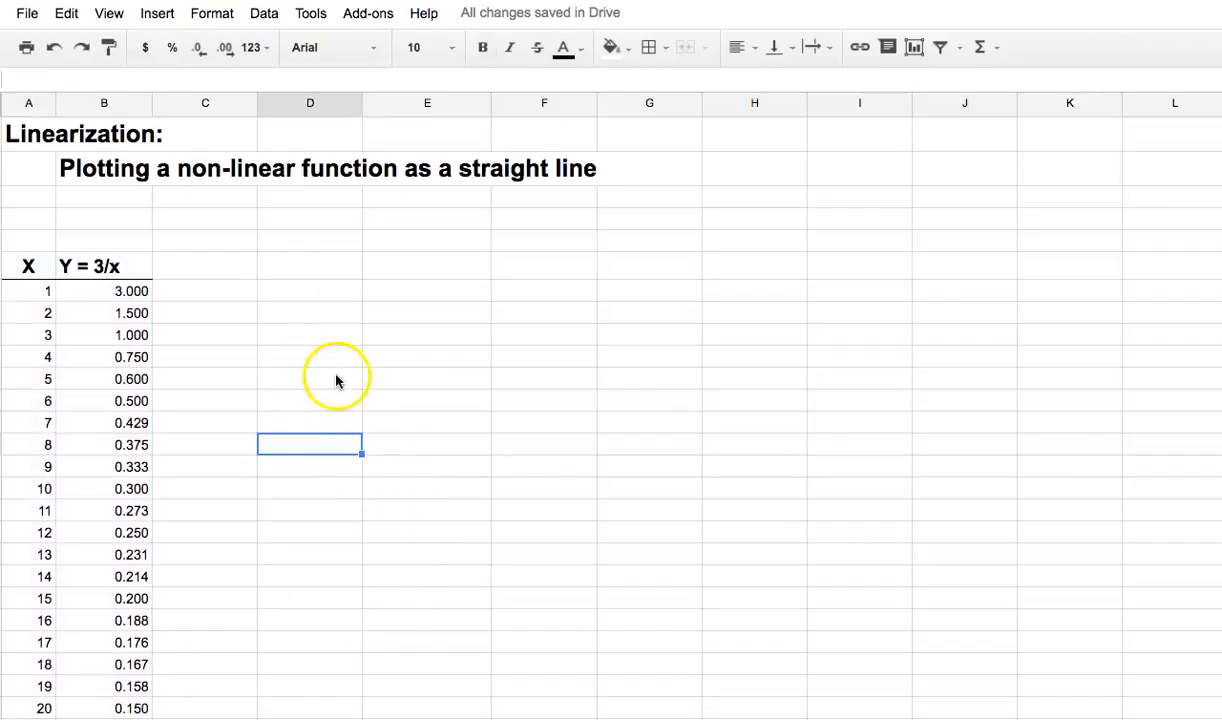
- Copy the Y = 3/x header from B6 into E6
{"action": "left_click", "coordinate": [89, 268]}
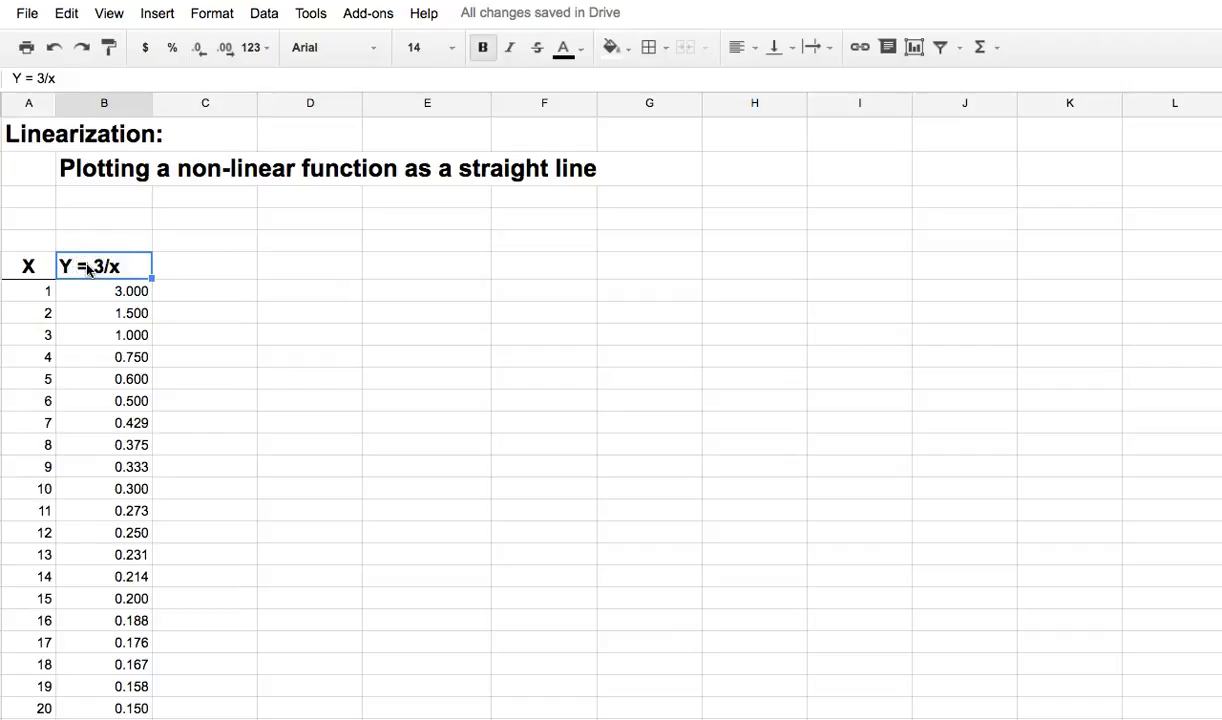
{"action": "key", "text": "ctrl+c"}
{"action": "left_click", "coordinate": [400, 268]}
{"action": "key", "text": "ctrl+v"}
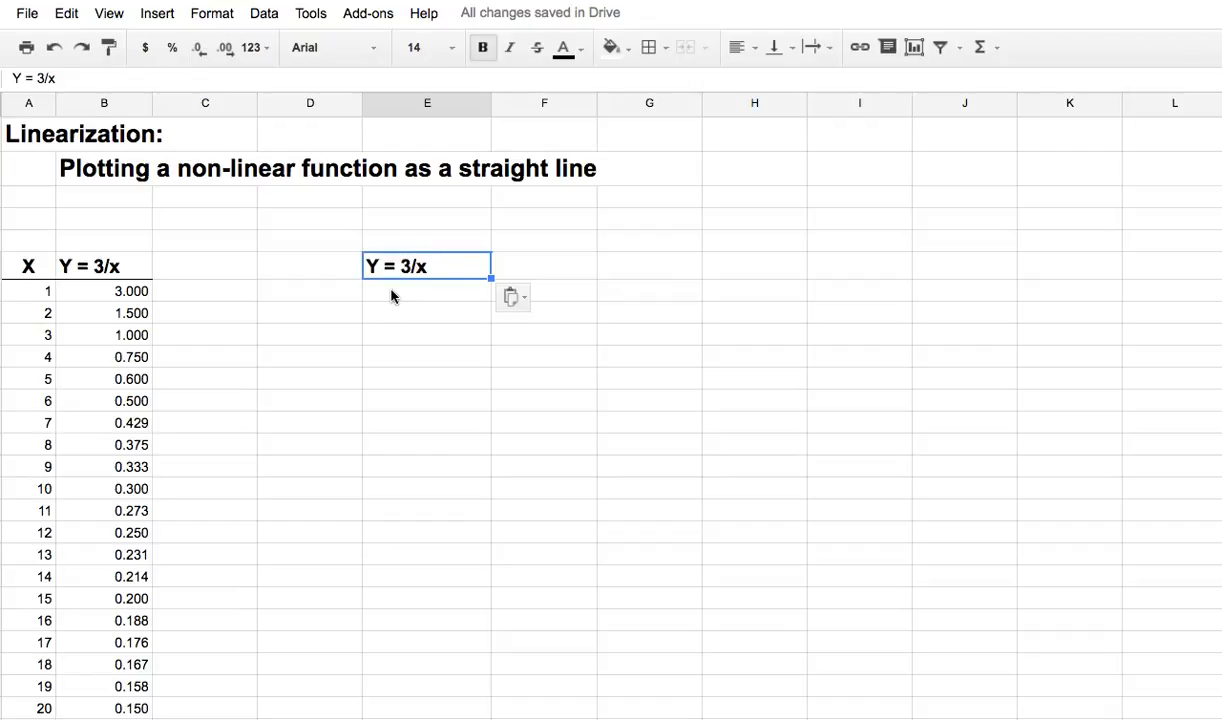
- Copy the X header from A6 into D6 and change the copy to read 1/X
{"action": "left_click", "coordinate": [320, 270]}
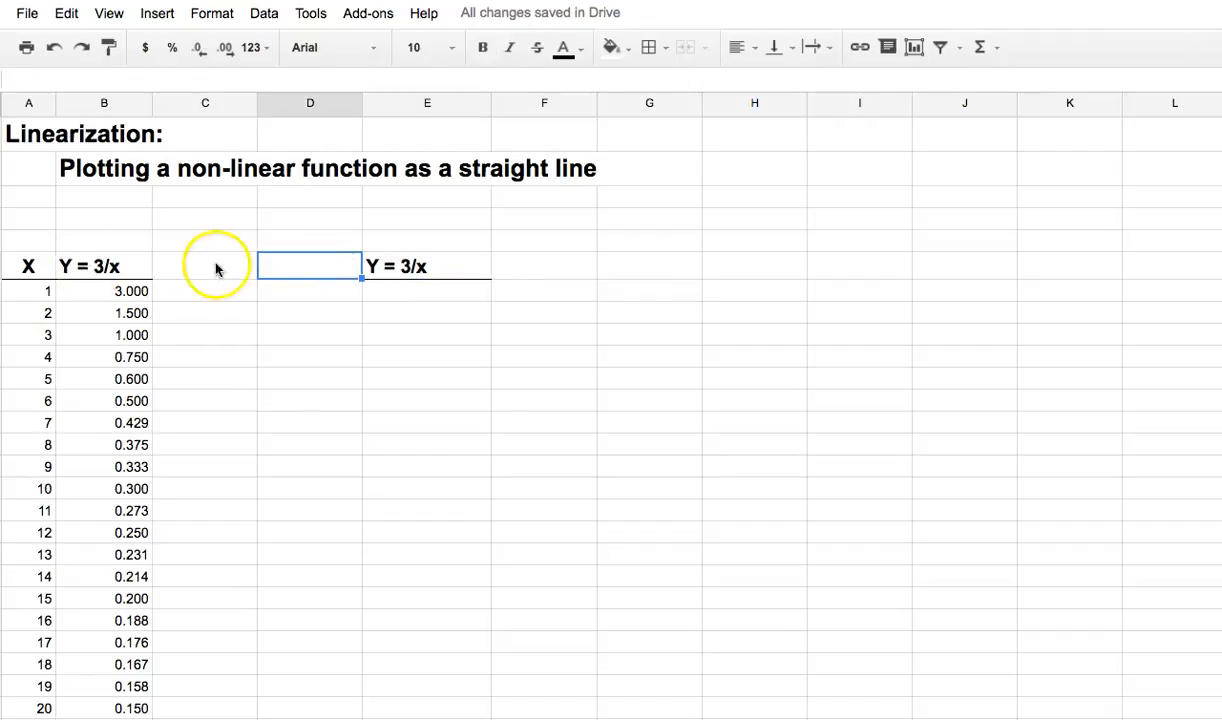
{"action": "left_click", "coordinate": [27, 266]}
{"action": "key", "text": "ctrl+c"}
{"action": "left_click", "coordinate": [297, 268]}
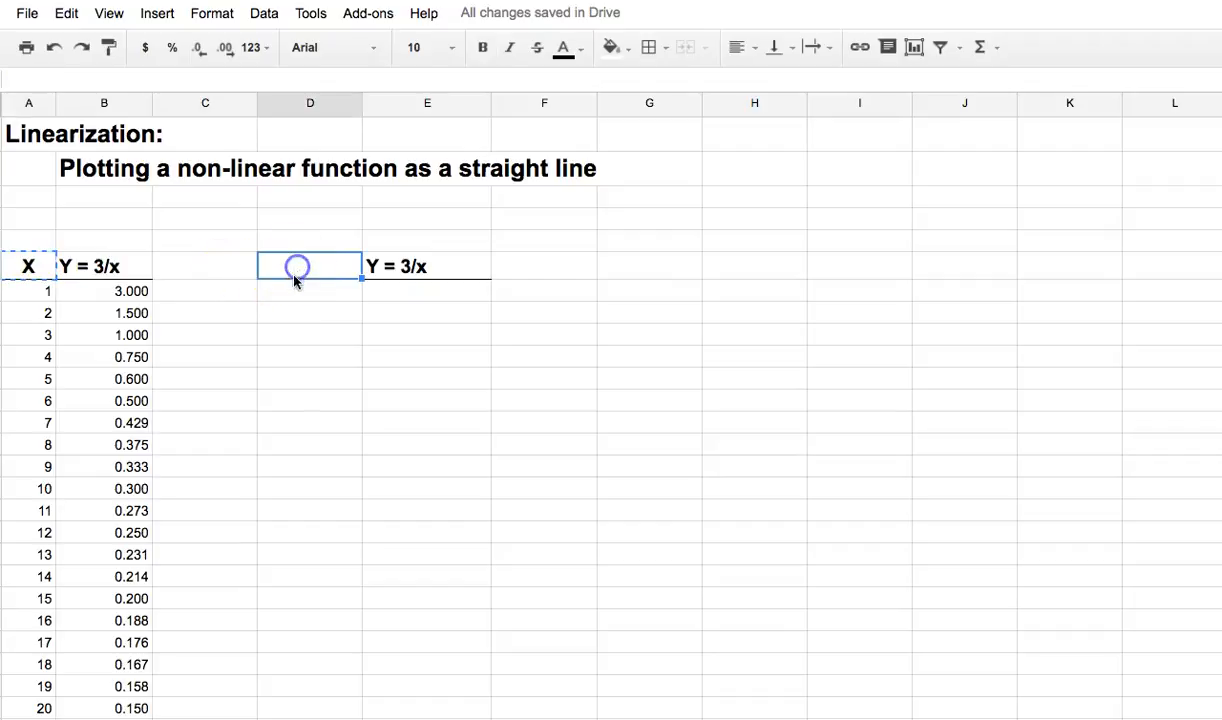
{"action": "key", "text": "ctrl+v"}
{"action": "left_click", "coordinate": [307, 270]}
{"action": "double_click", "coordinate": [307, 268]}
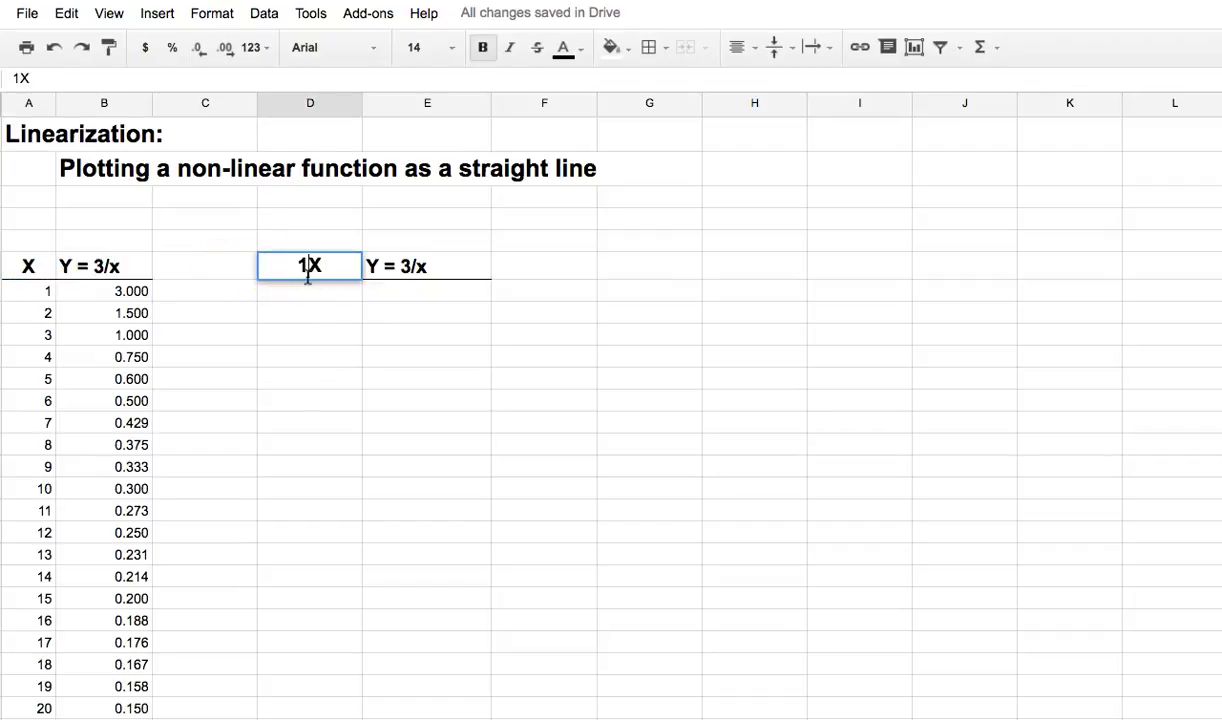
{"action": "left_click", "coordinate": [308, 277]}
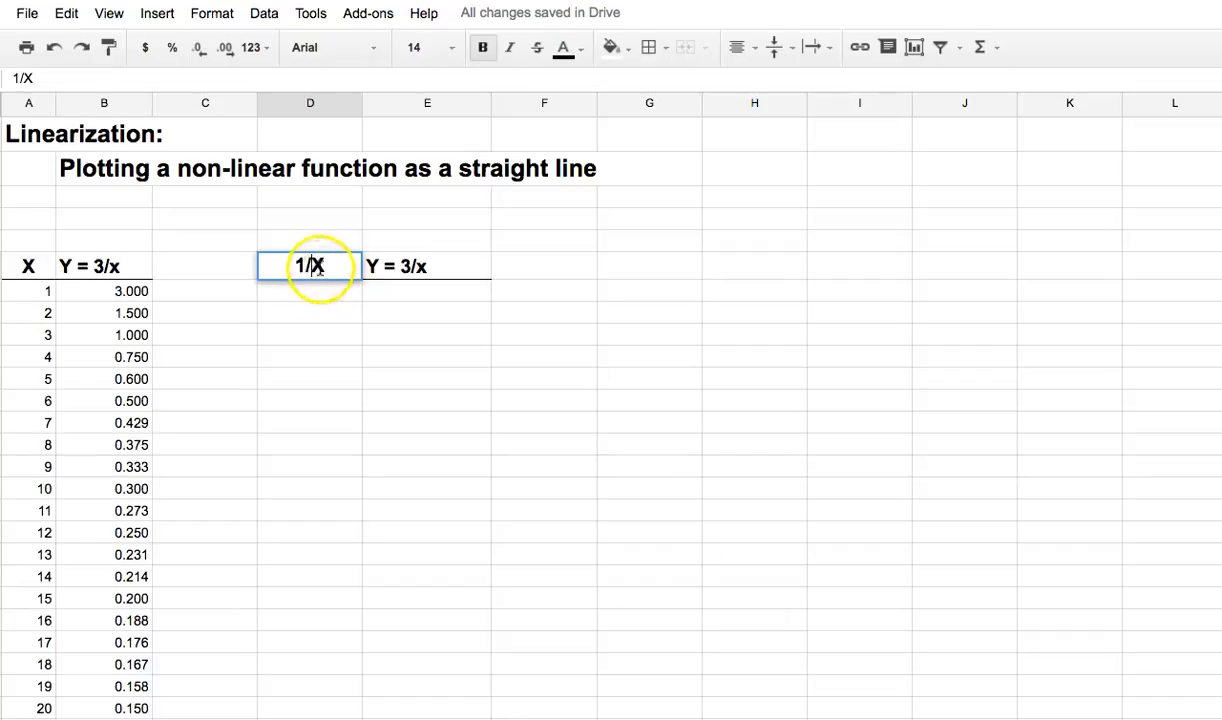
- Rewrite the header in E6 as Y = 3 ( 1/x )
{"action": "left_click", "coordinate": [412, 266]}
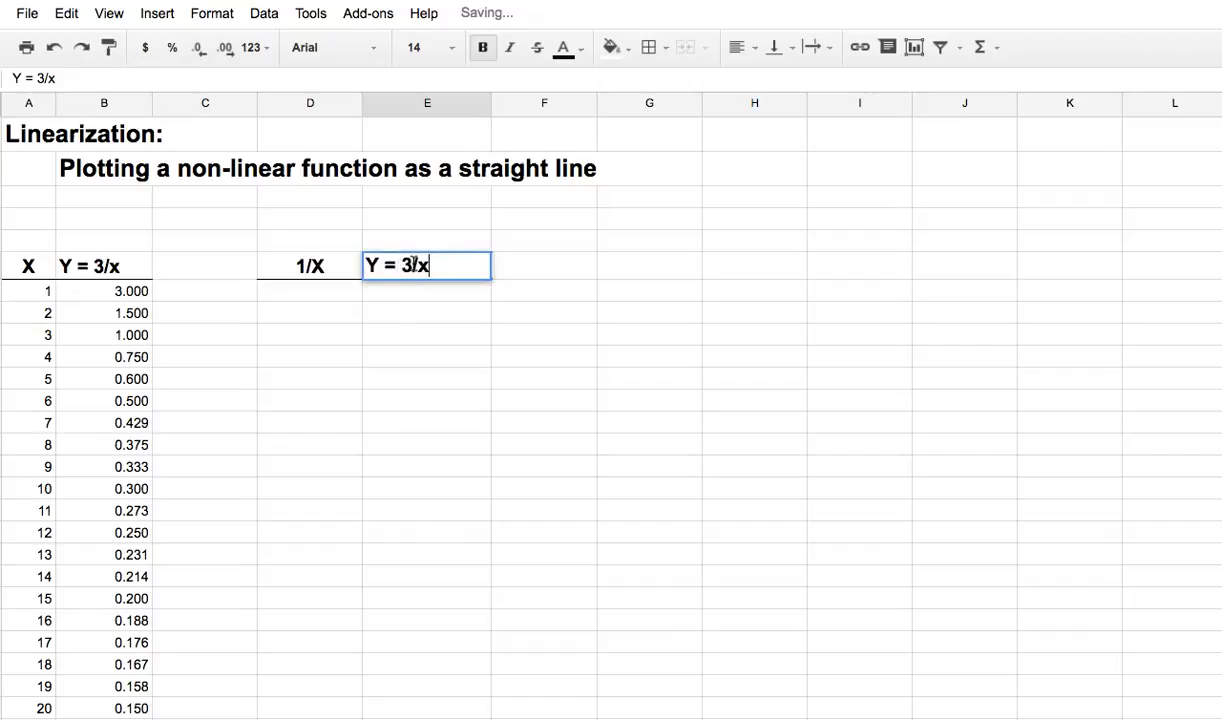
{"action": "type", "text": "("}
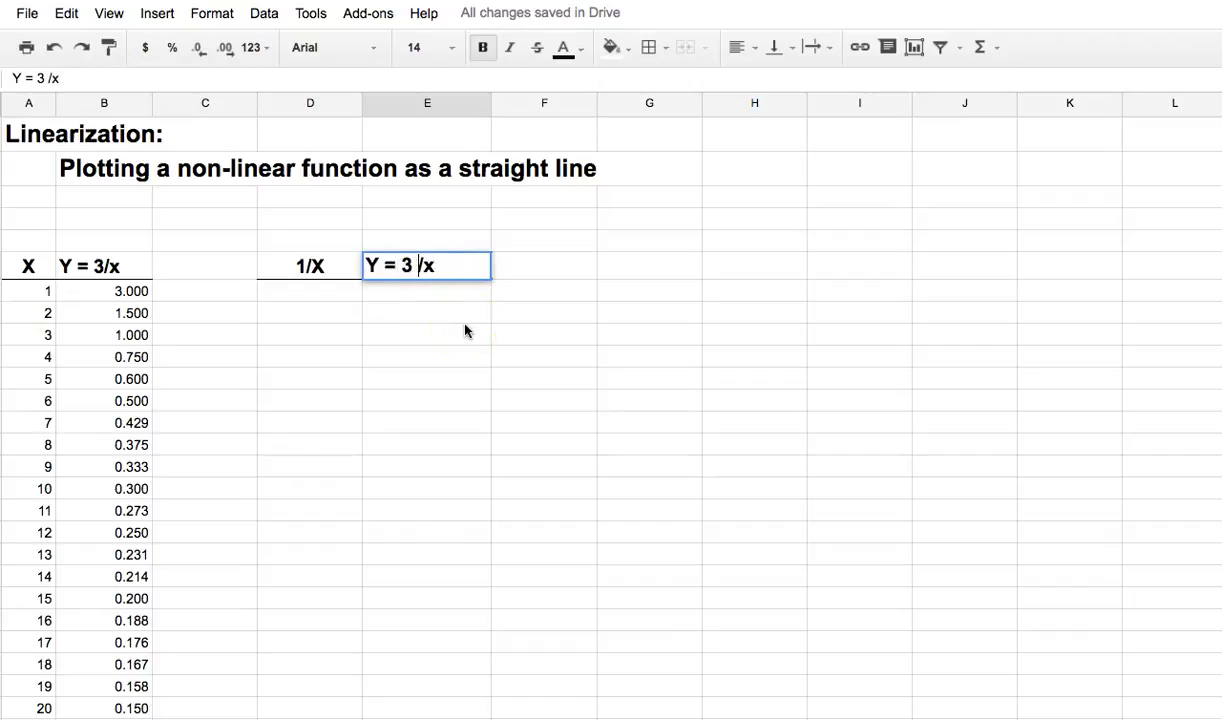
{"action": "type", "text": " 1"}
{"action": "left_click", "coordinate": [470, 268]}
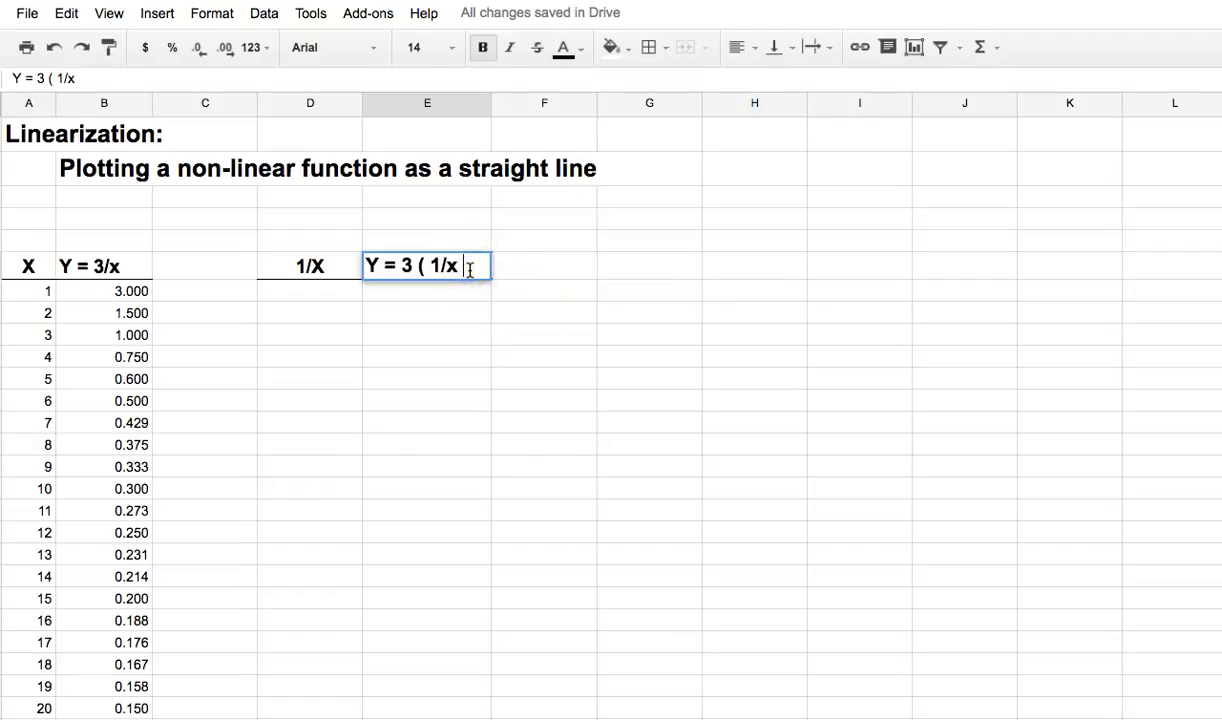
{"action": "type", "text": ")"}
{"action": "left_click", "coordinate": [437, 267]}
{"action": "left_click", "coordinate": [90, 265]}
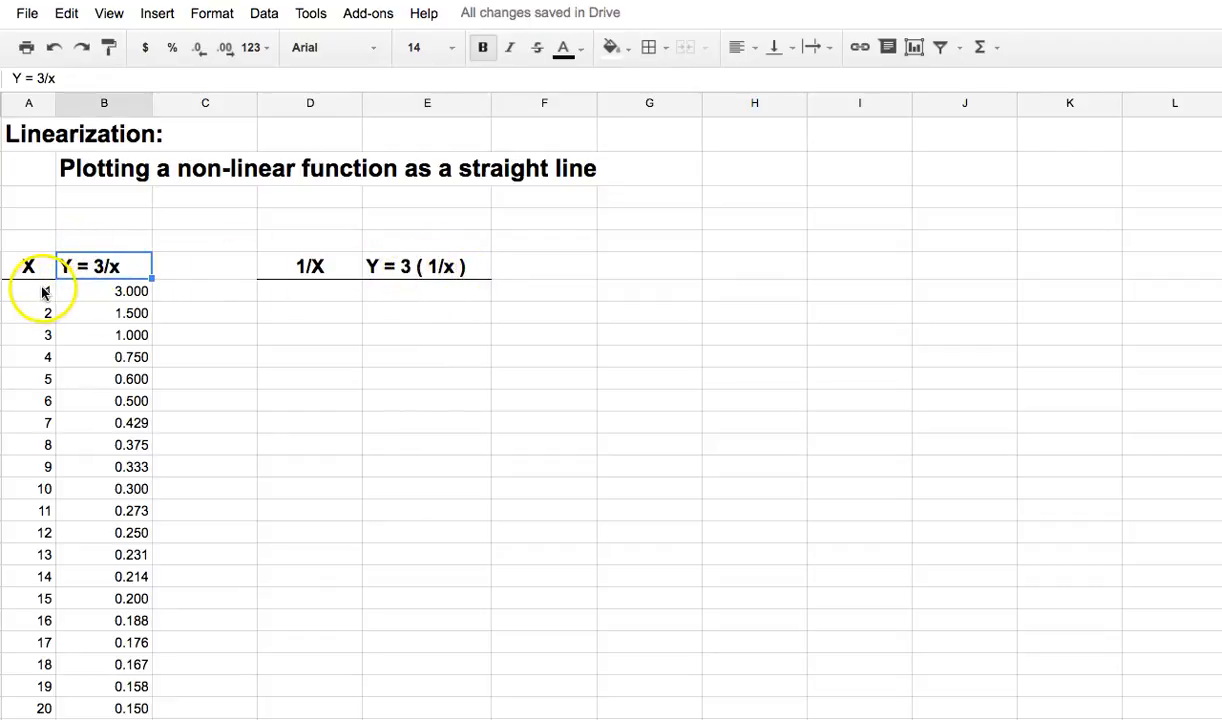
- Enter the formula = 1 / A7 in D7, the first cell under the 1/X header
{"action": "left_click", "coordinate": [324, 297]}
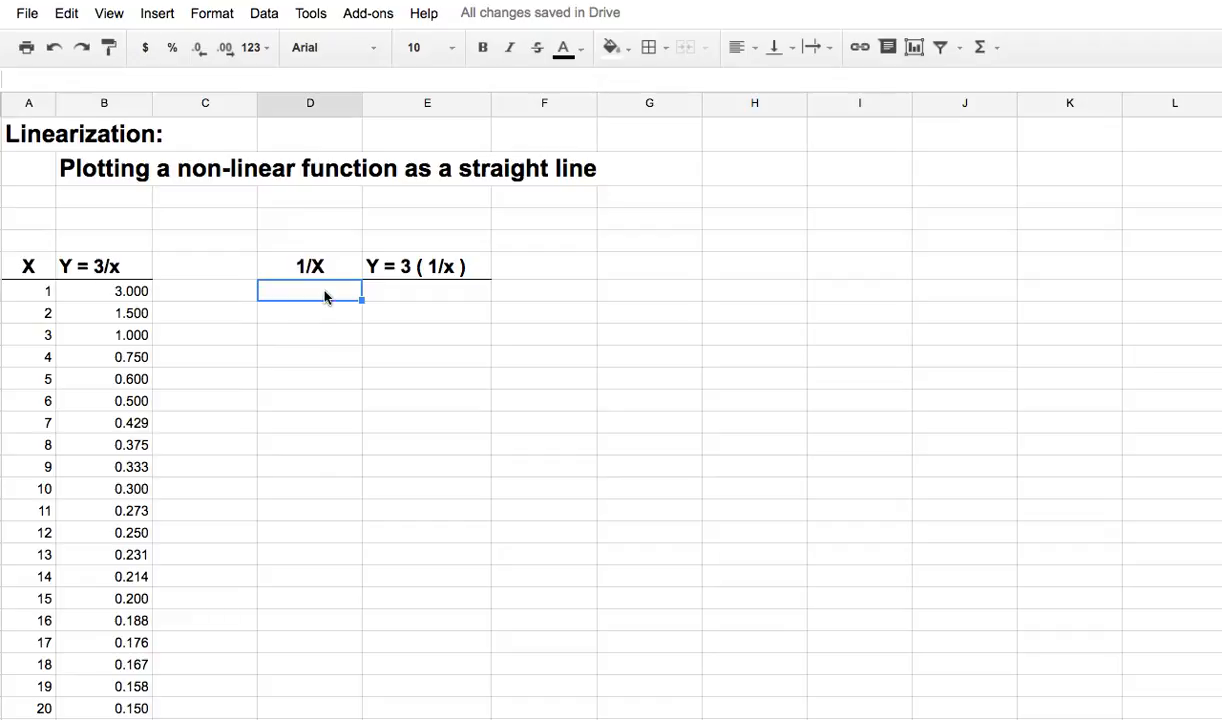
{"action": "type", "text": "="}
{"action": "left_click", "coordinate": [43, 292]}
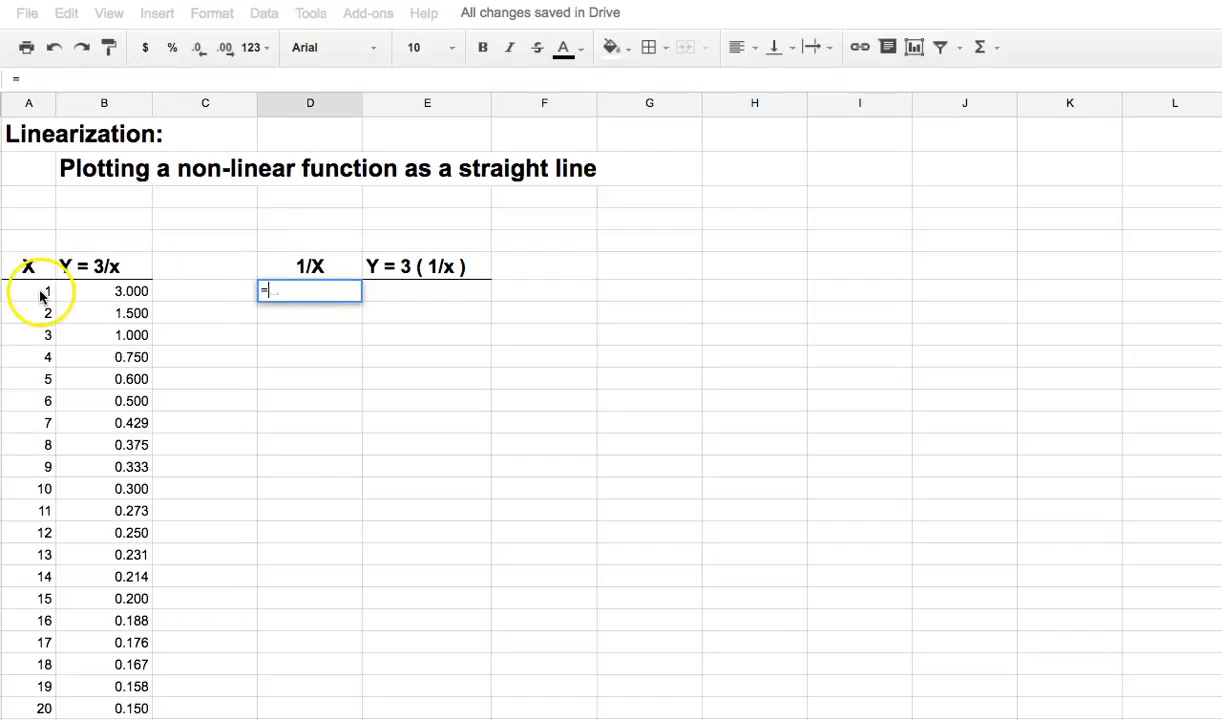
{"action": "type", "text": "1"}
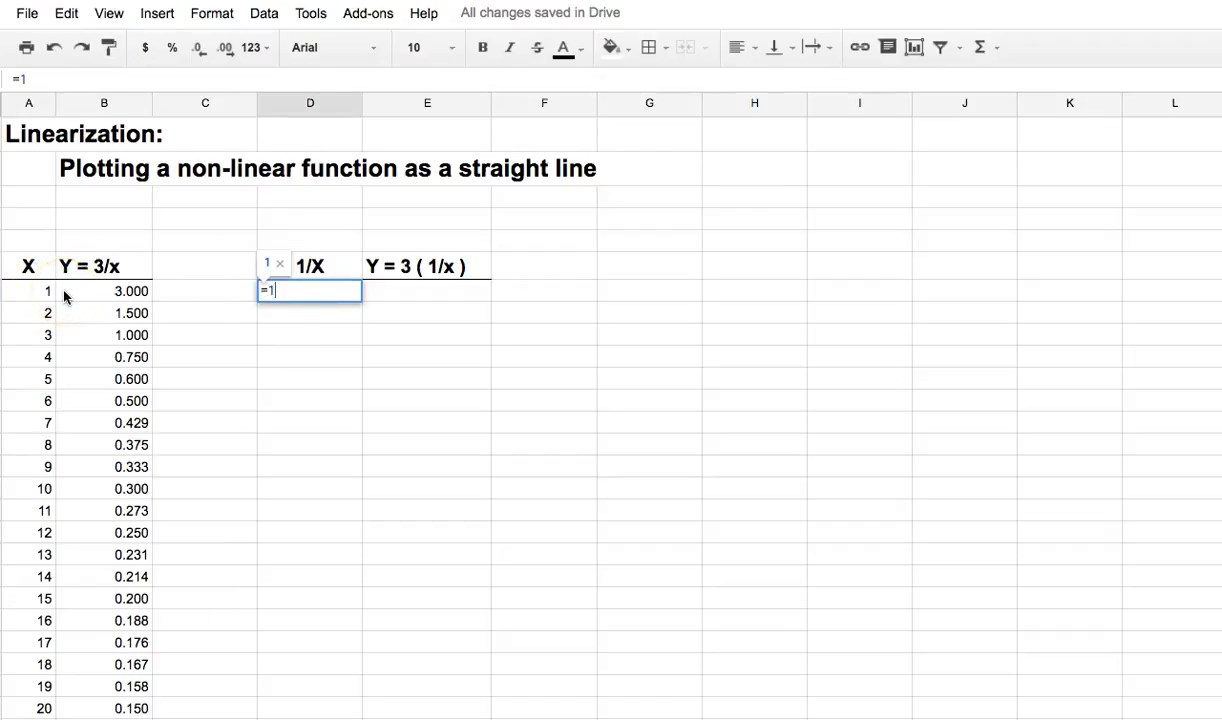
{"action": "key", "text": "BackSpace"}
{"action": "type", "text": "1 /"}
{"action": "left_click", "coordinate": [36, 291]}
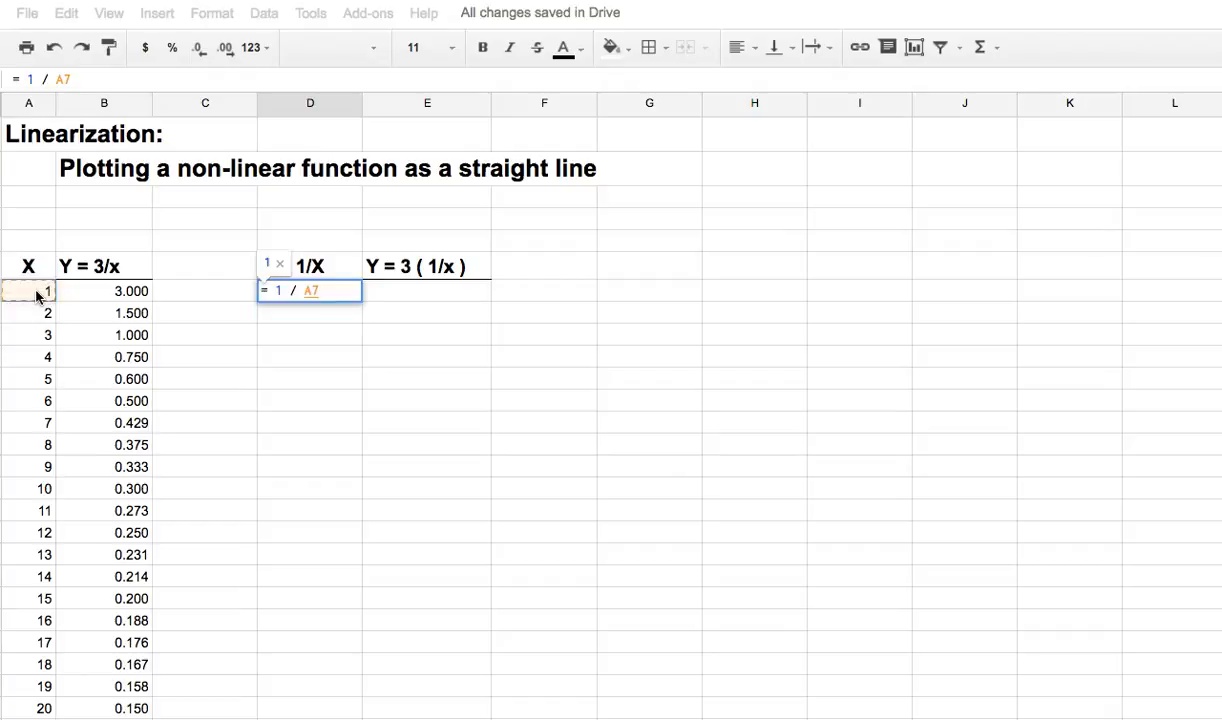
{"action": "key", "text": "Return"}
- Fill the 1/X formula from D7 down to D26 and format the values with three decimal places
{"action": "left_click", "coordinate": [327, 292]}
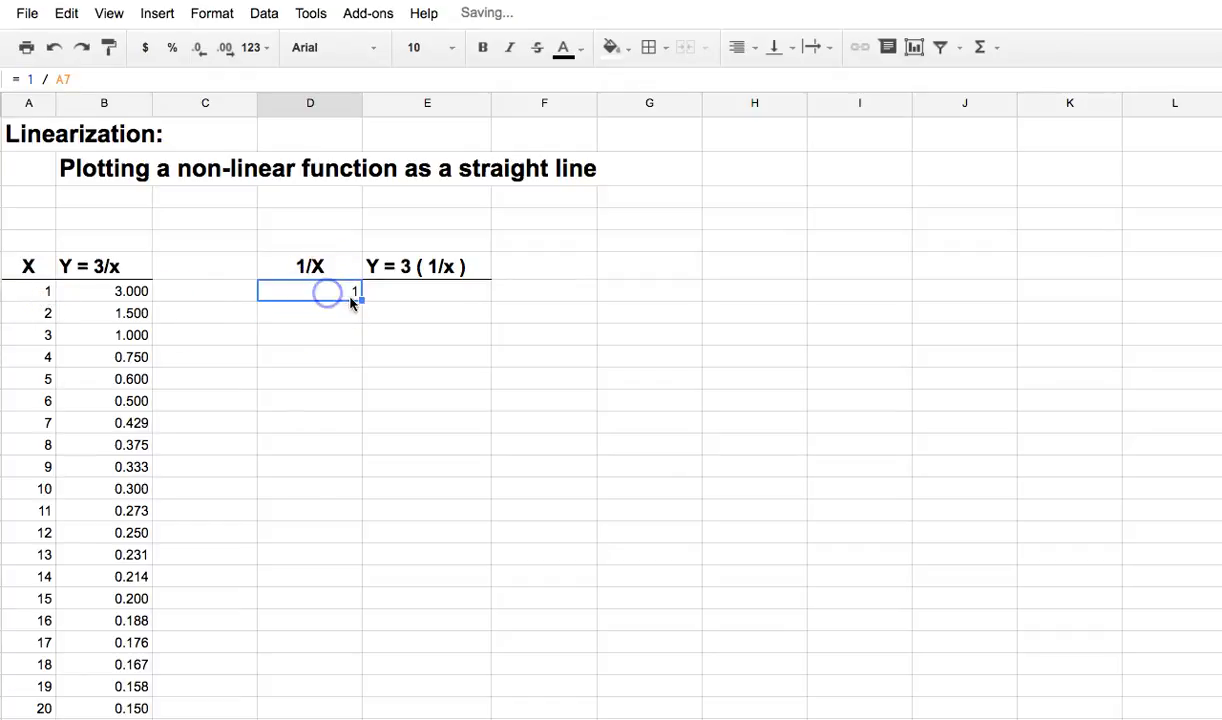
{"action": "left_click_drag", "start_coordinate": [351, 370], "coordinate": [309, 714]}
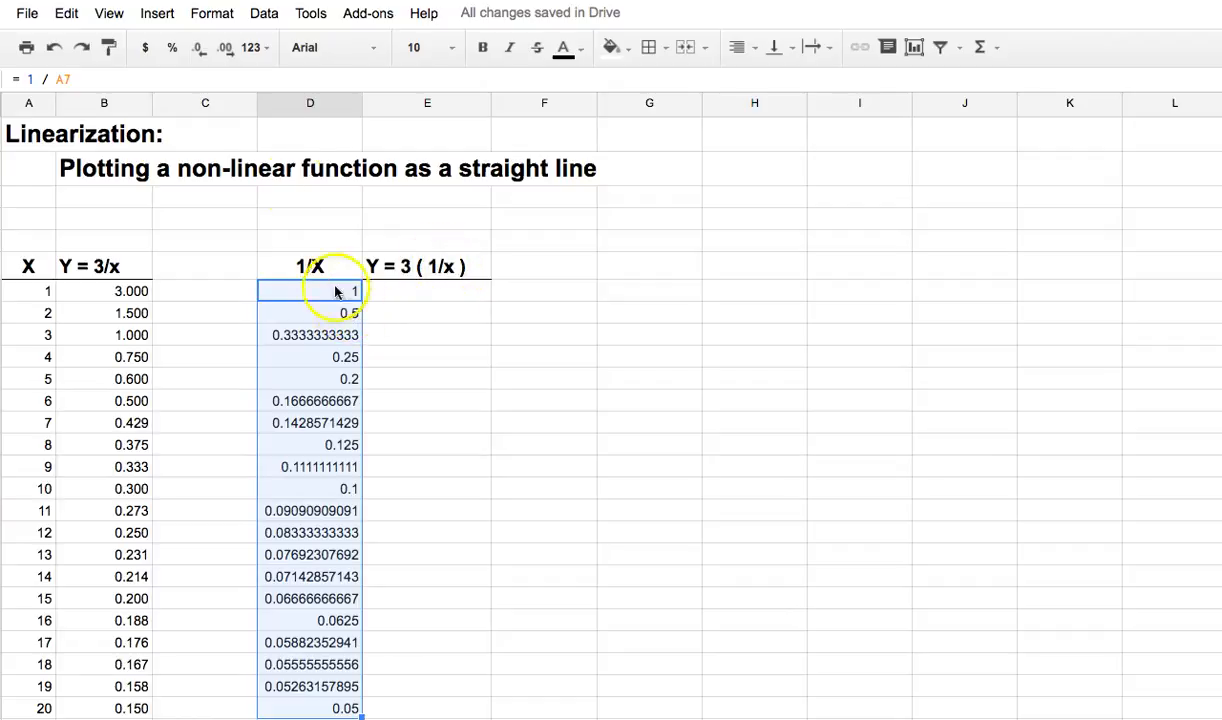
{"action": "left_click", "coordinate": [199, 47]}
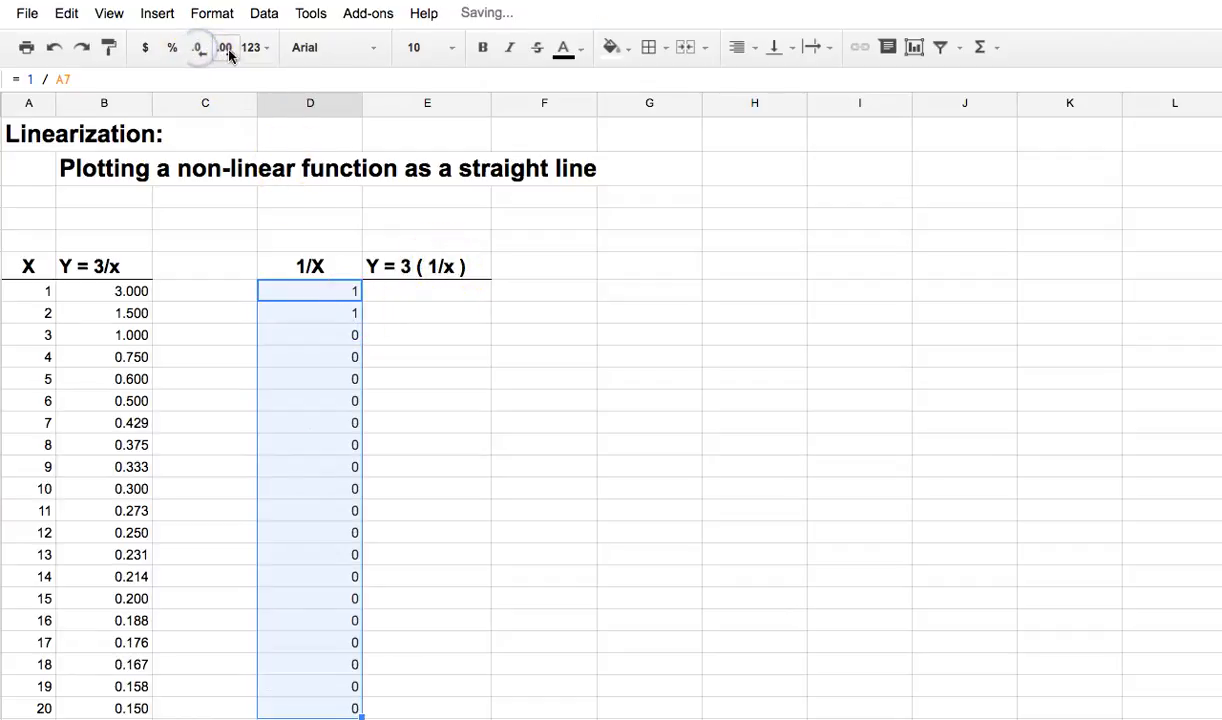
{"action": "left_click", "coordinate": [227, 50]}
{"action": "left_click", "coordinate": [228, 49]}
{"action": "left_click", "coordinate": [228, 49]}
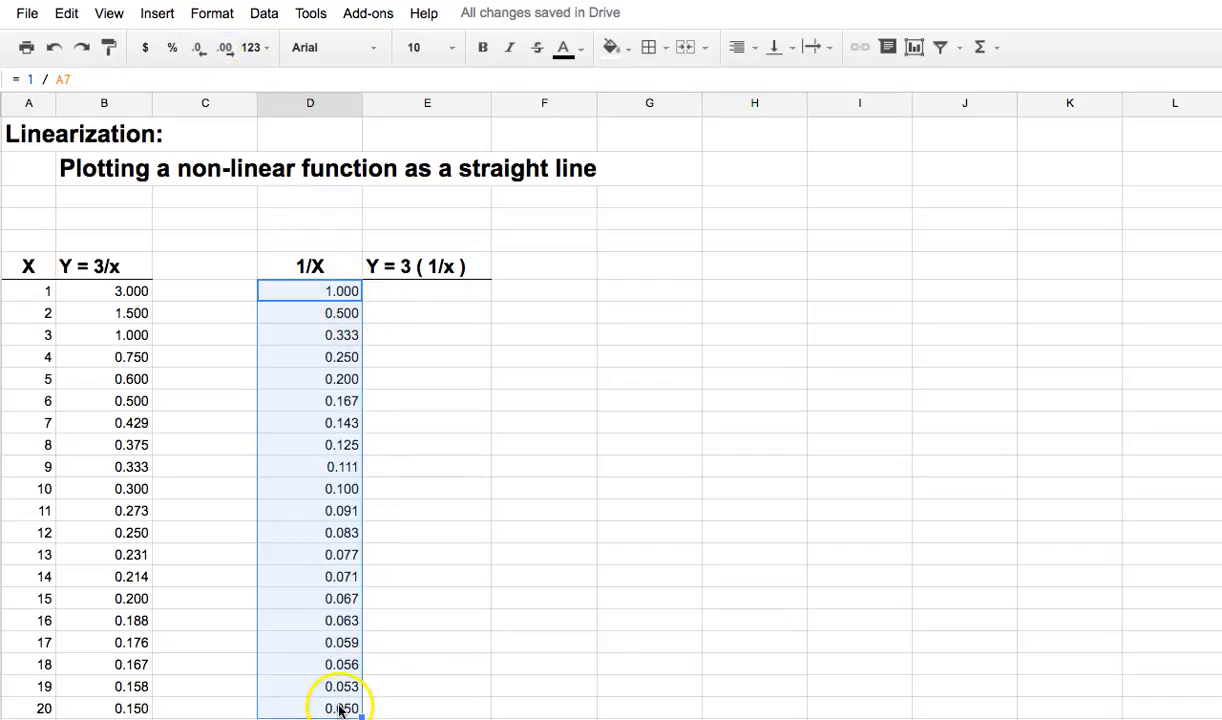
- Enter the formula = 3 * D7 in E7, the first cell under the Y = 3 ( 1/x ) header
{"action": "left_click", "coordinate": [403, 292]}
{"action": "left_click", "coordinate": [420, 283]}
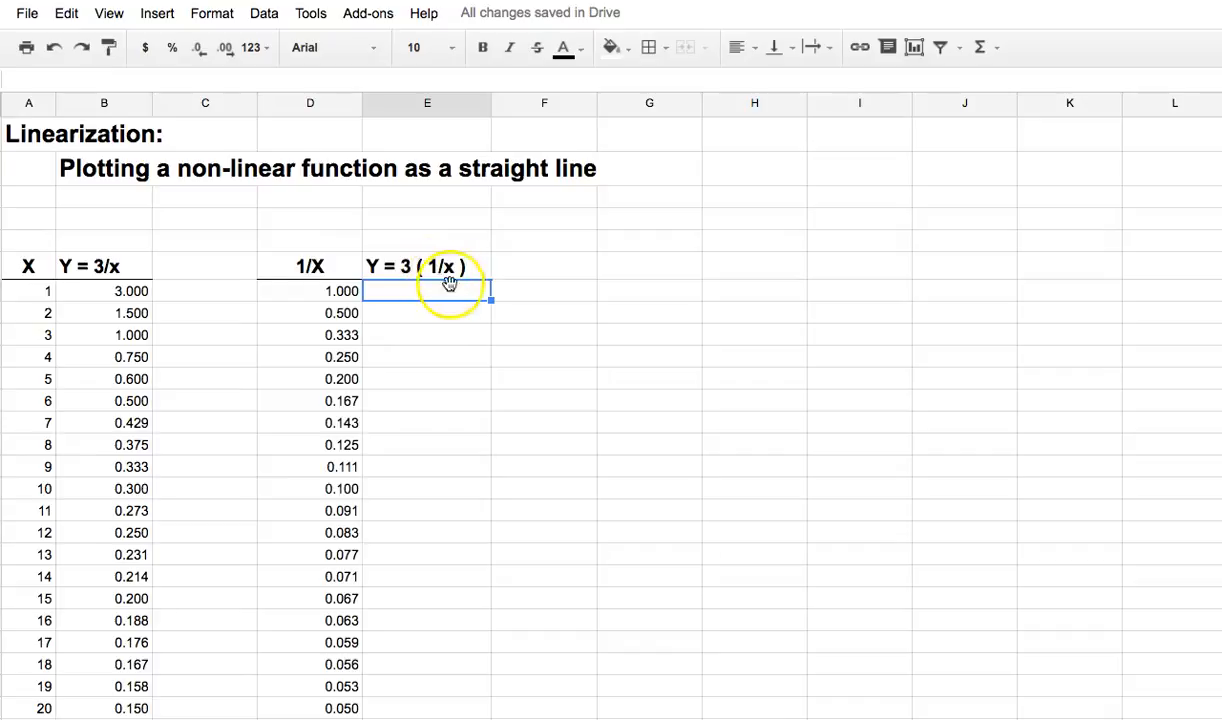
{"action": "type", "text": "="}
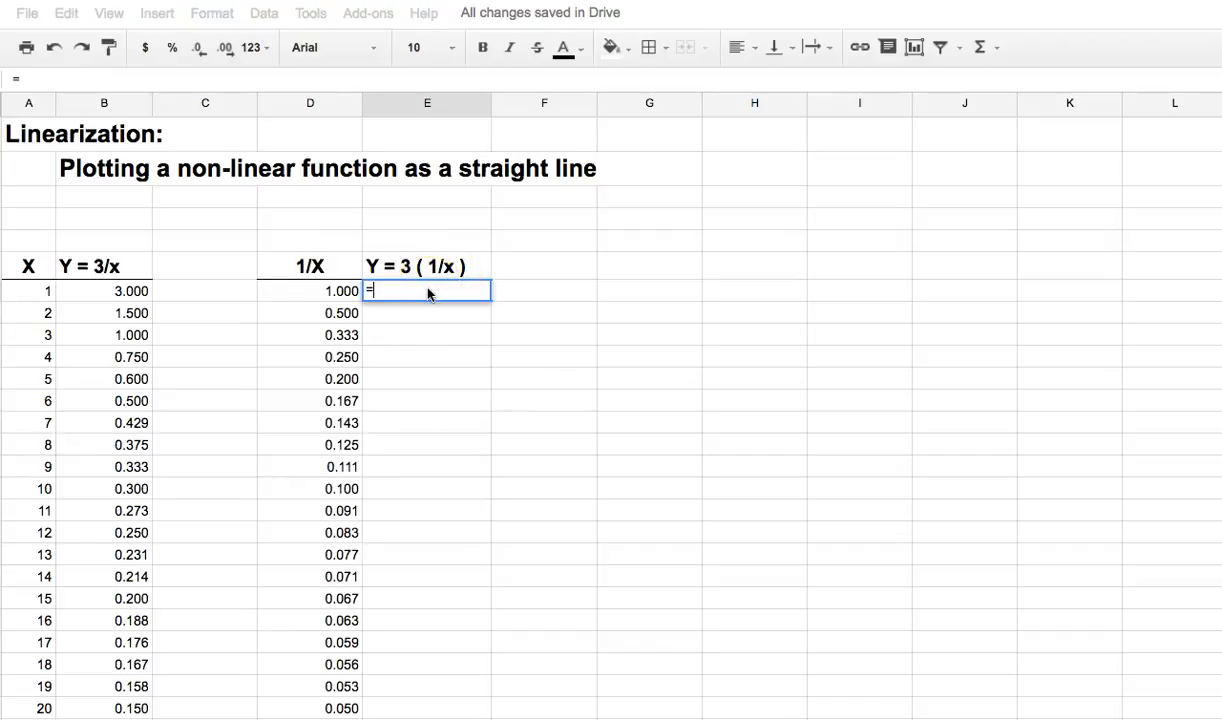
{"action": "type", "text": " 3 /"}
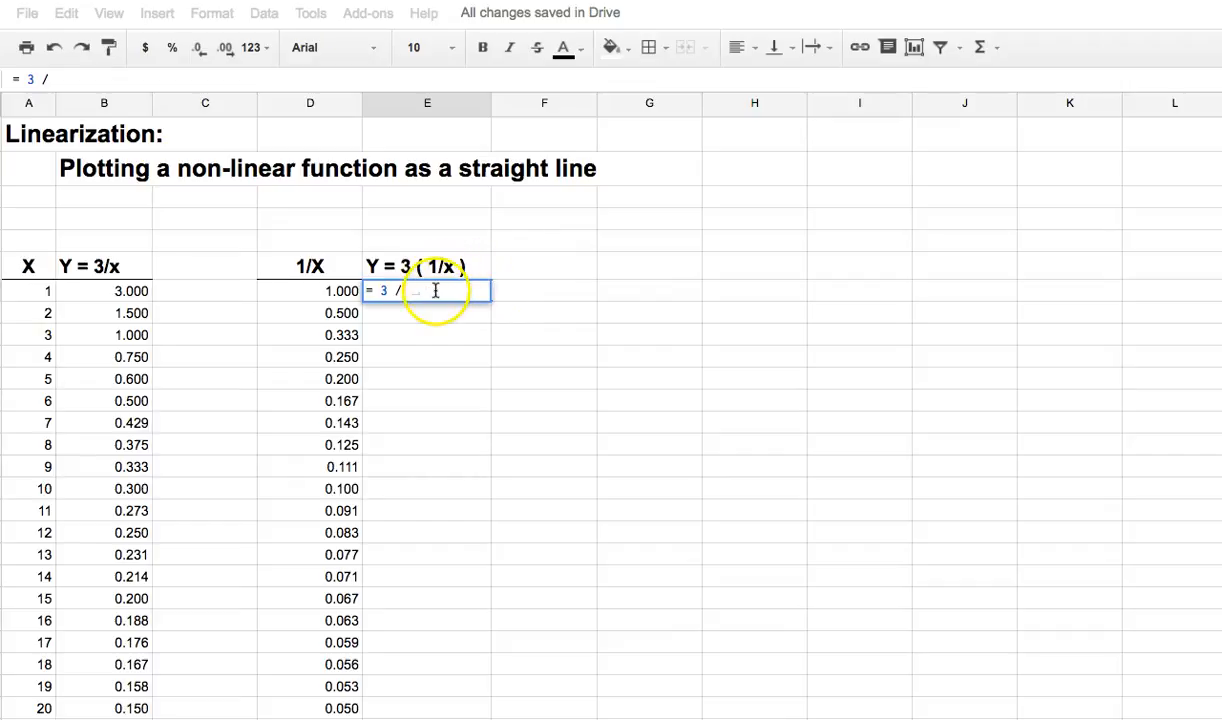
{"action": "left_click_drag", "start_coordinate": [412, 290], "coordinate": [390, 292]}
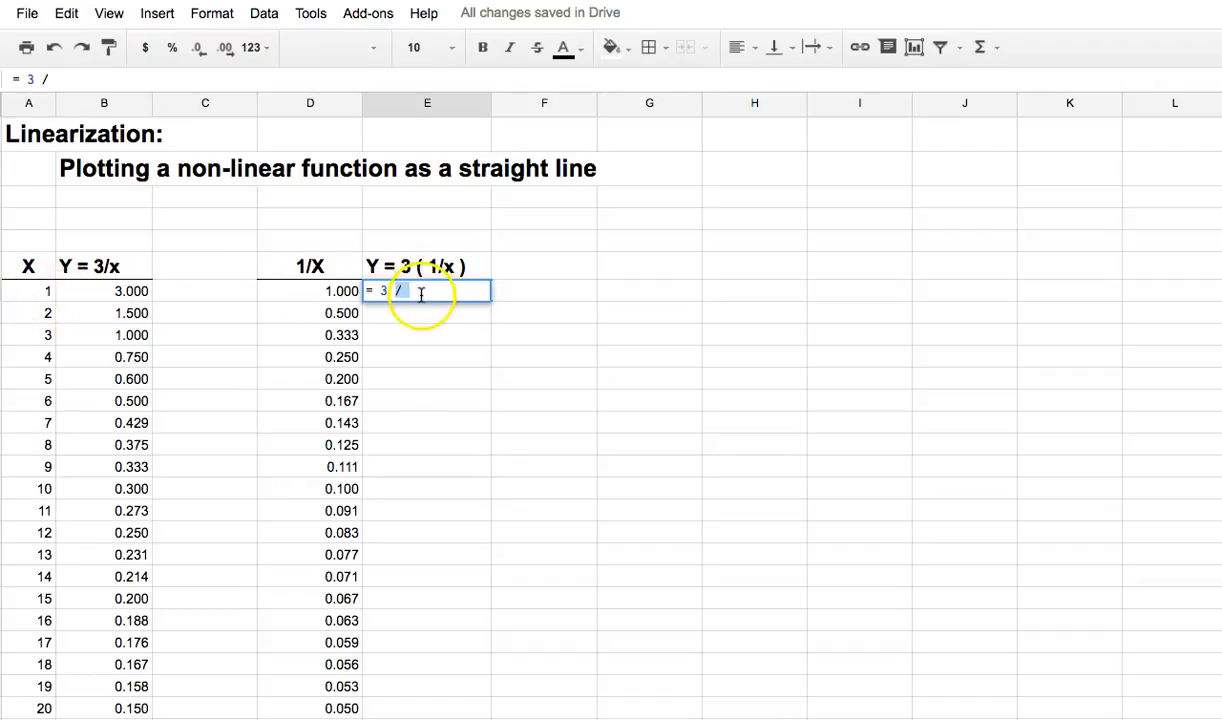
{"action": "type", "text": "*"}
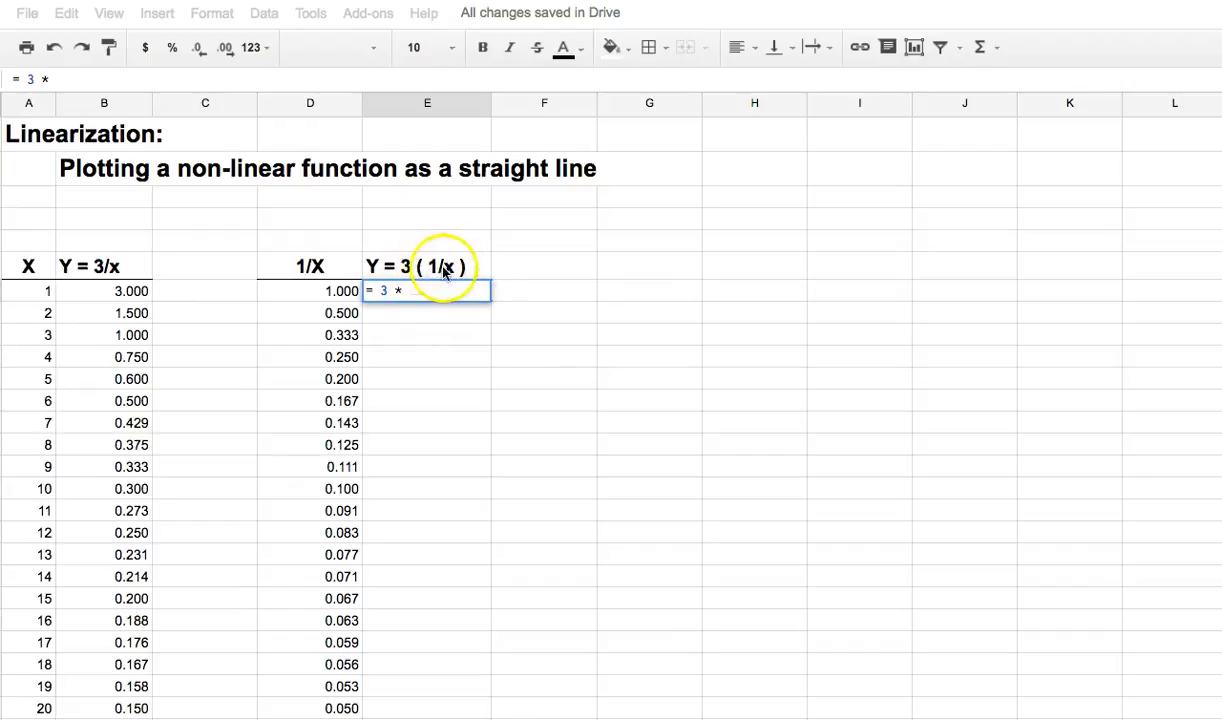
{"action": "left_click", "coordinate": [338, 292]}
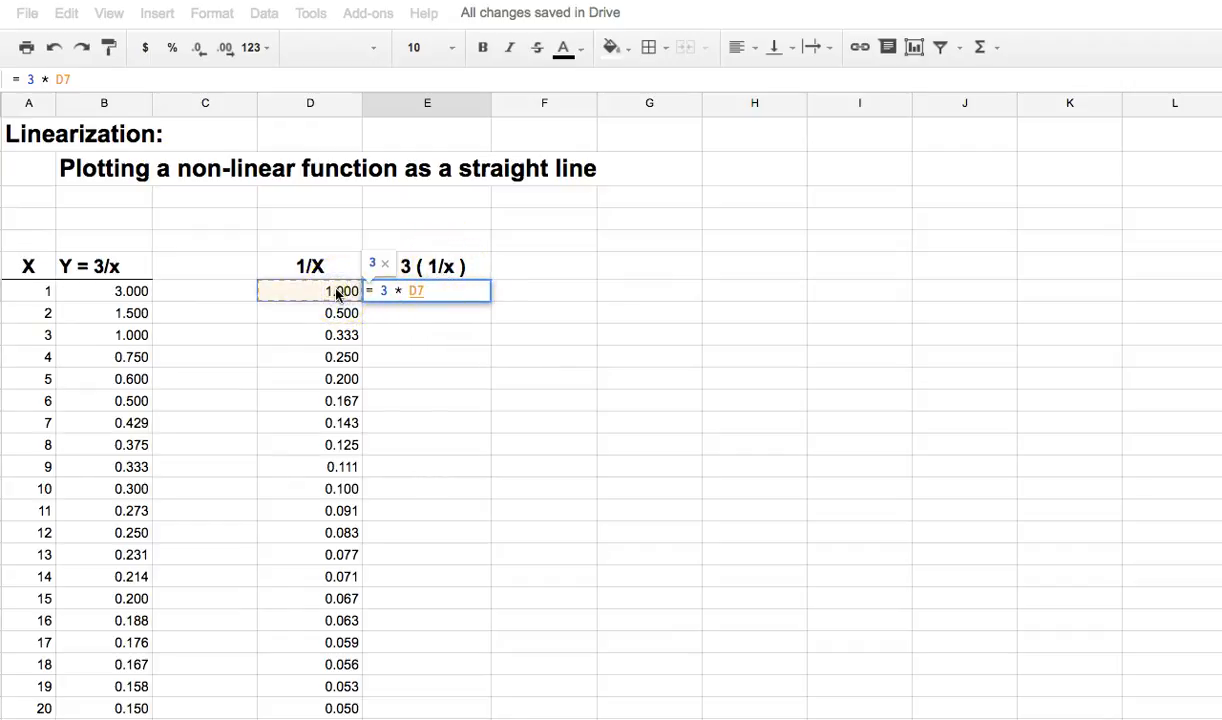
{"action": "key", "text": "Return"}
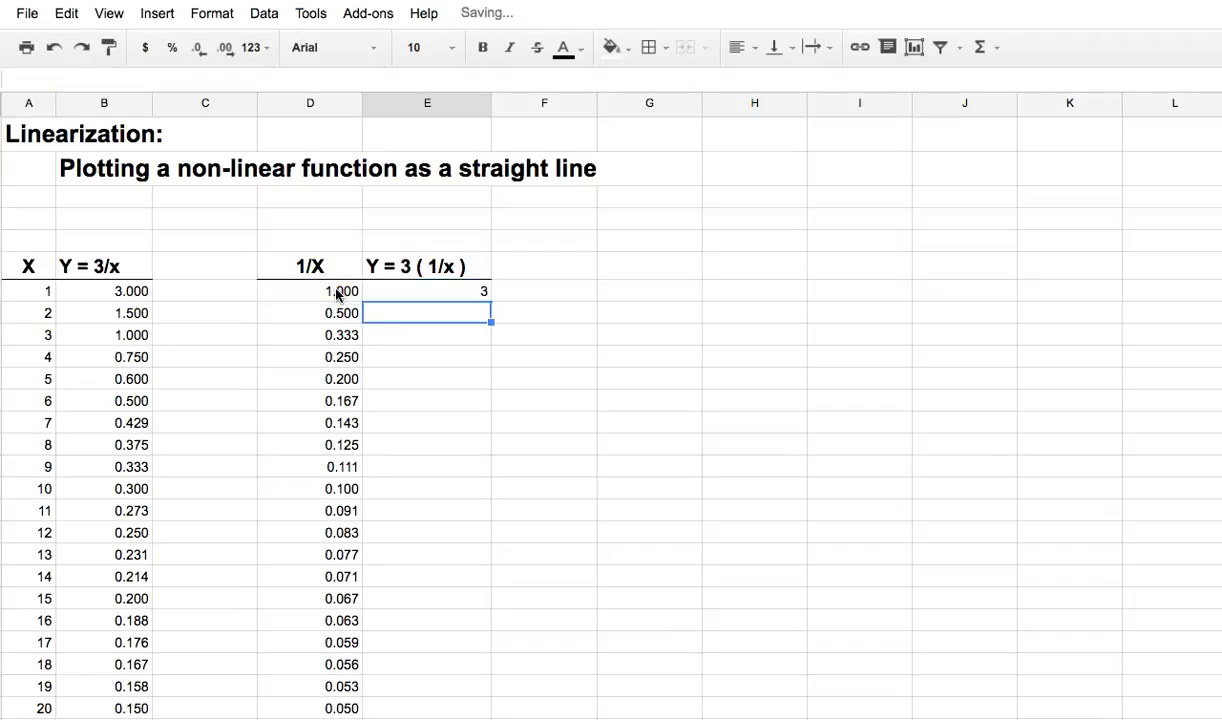
- Fill the Y formula from E7 down to E26 and format the values with three decimal places
{"action": "left_click", "coordinate": [463, 290]}
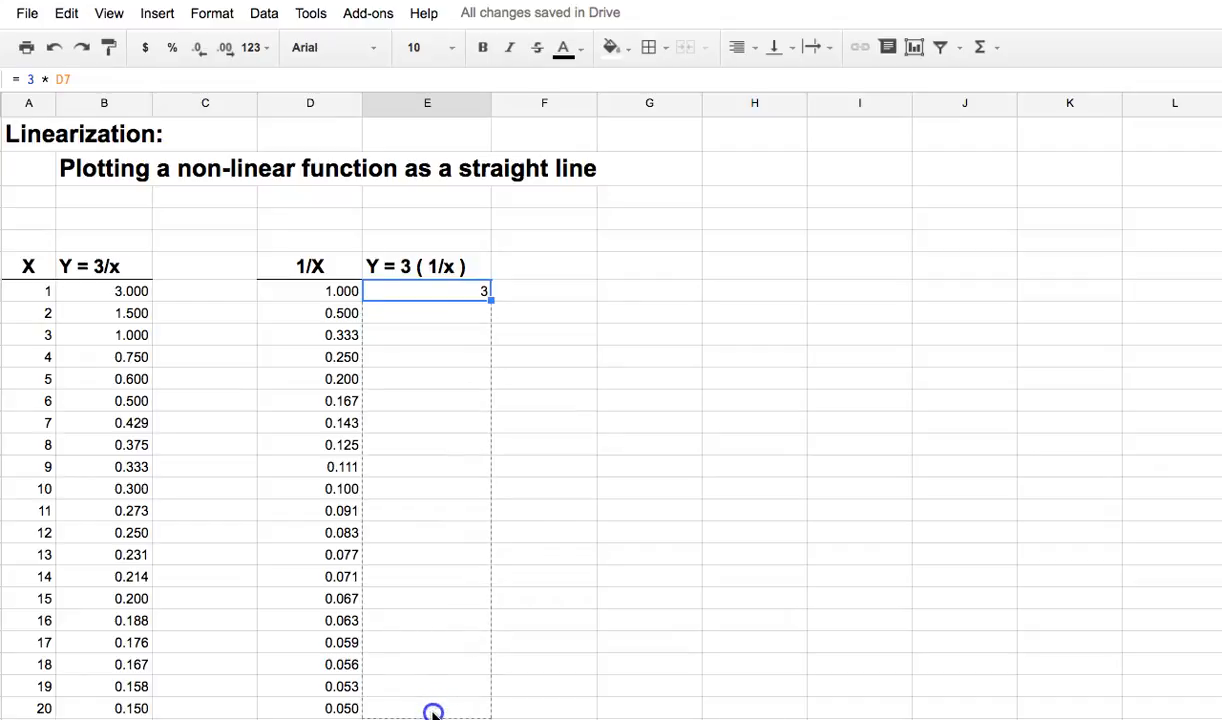
{"action": "left_click_drag", "start_coordinate": [433, 712], "coordinate": [433, 713]}
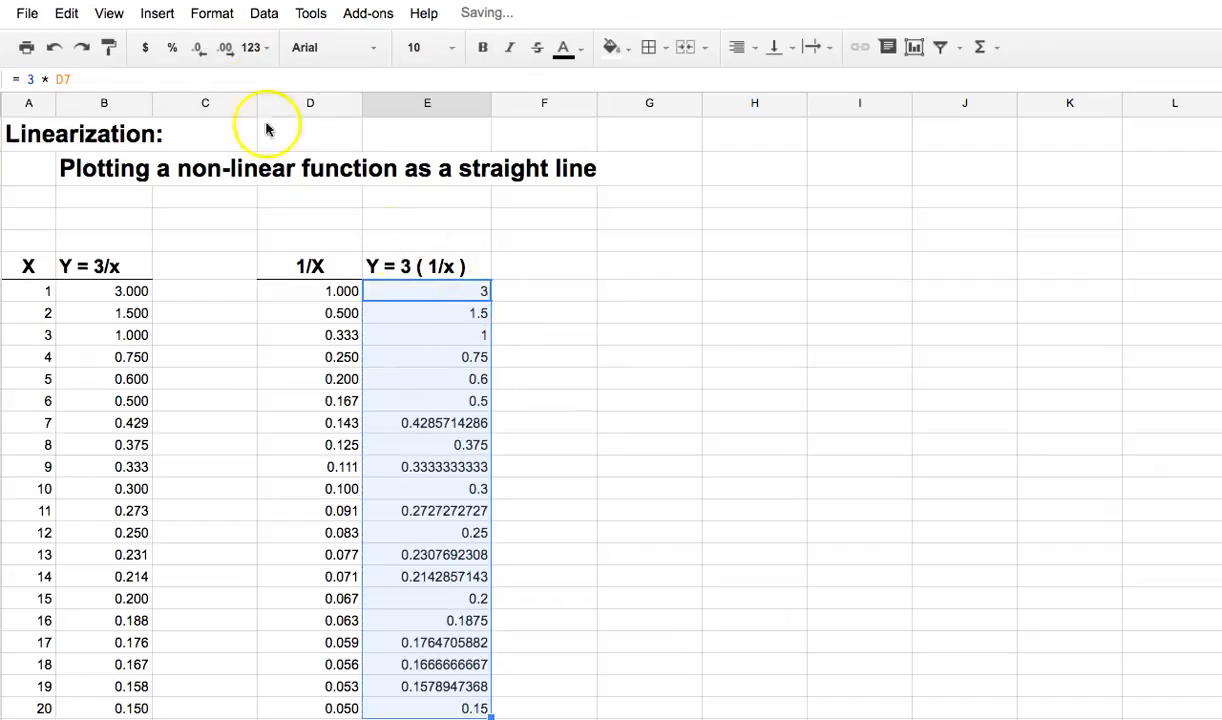
{"action": "left_click", "coordinate": [226, 48]}
{"action": "left_click", "coordinate": [226, 48]}
{"action": "left_click", "coordinate": [226, 48]}
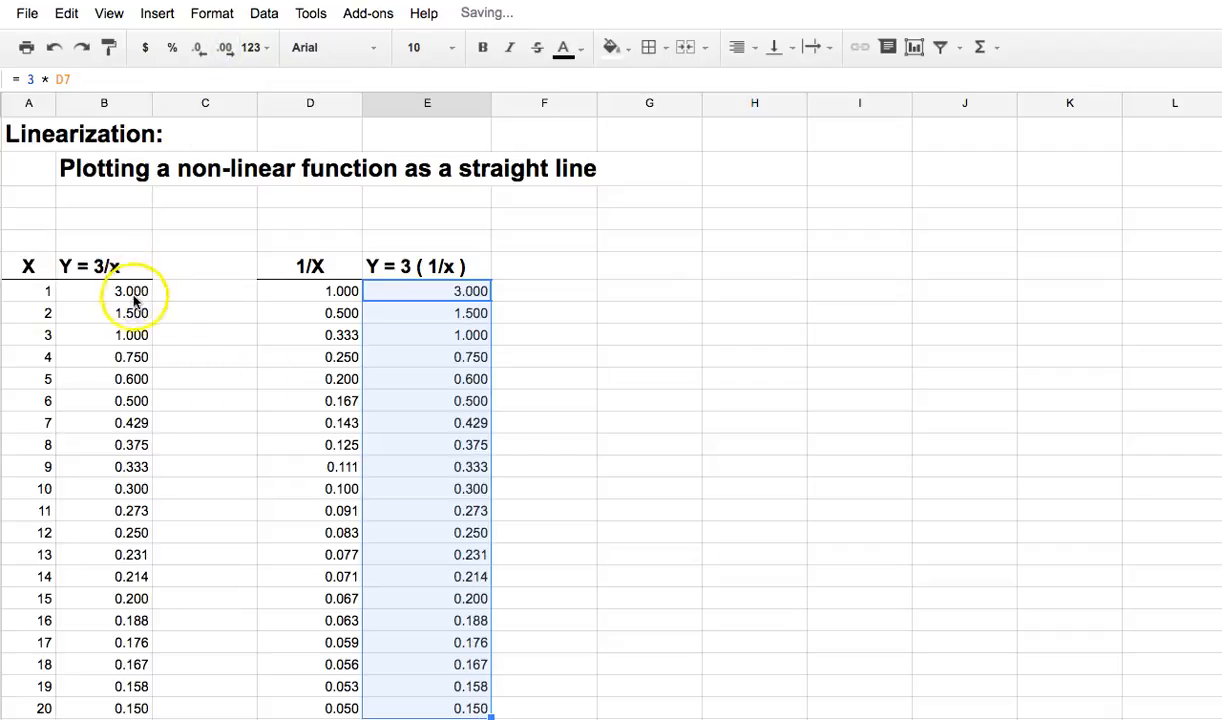
- Compare the Y values in columns B and E for X = 9 and X = 16
{"action": "left_click", "coordinate": [127, 470]}
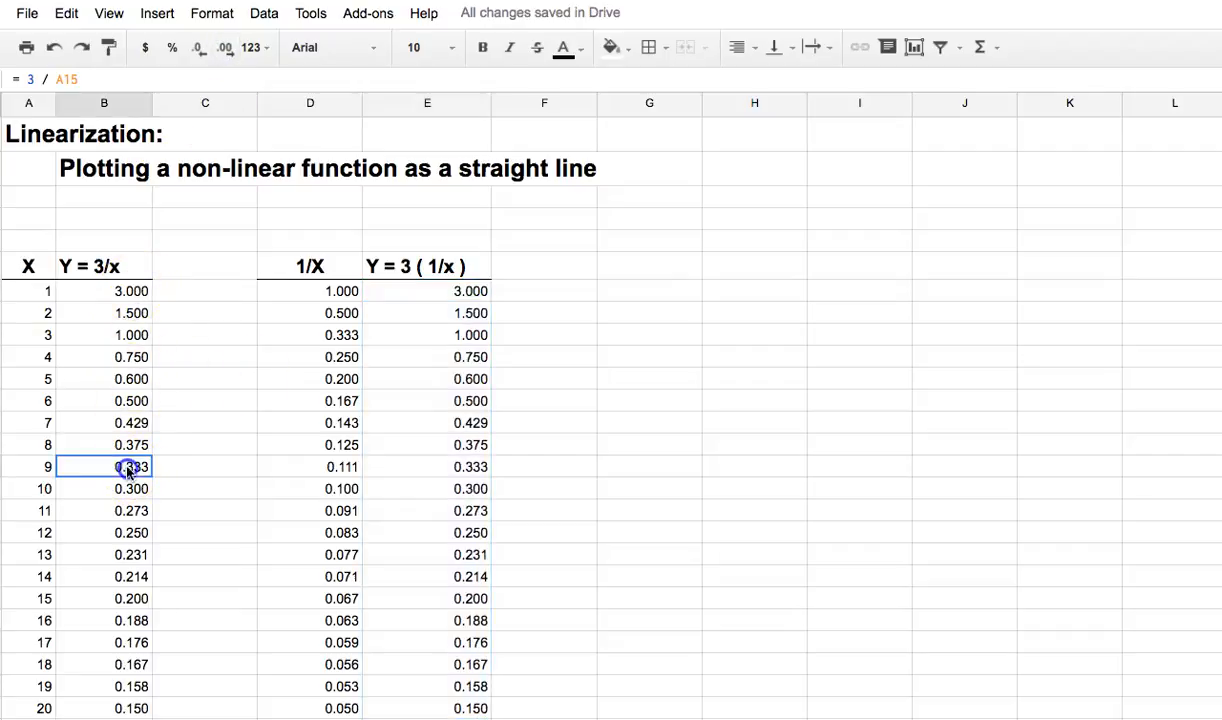
{"action": "left_click", "coordinate": [472, 467]}
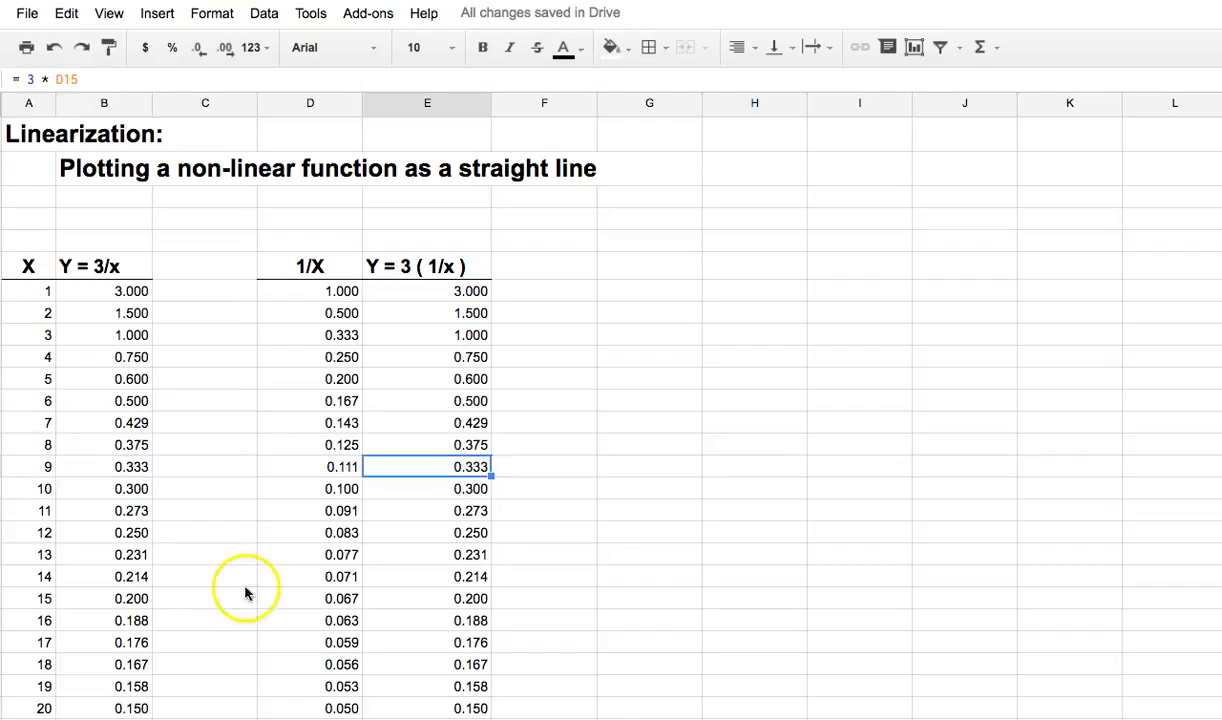
{"action": "left_click", "coordinate": [131, 625]}
{"action": "left_click", "coordinate": [474, 621]}
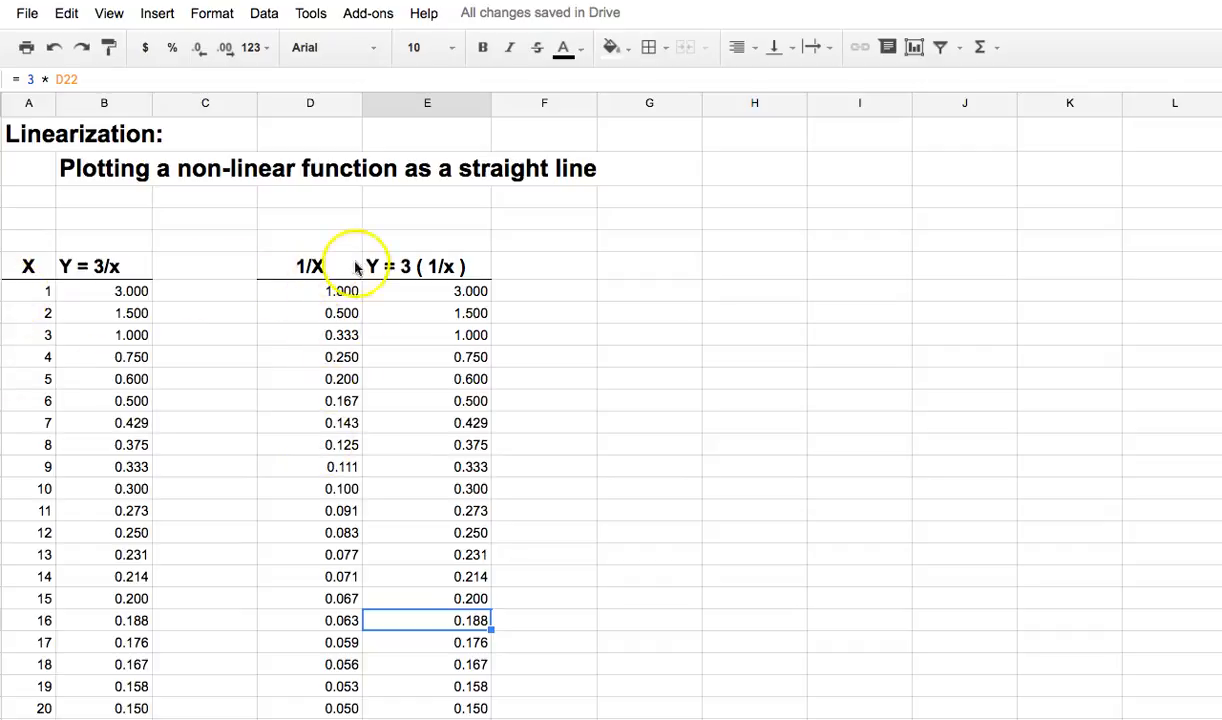
- Start a scatter chart from the 1/X and Y = 3 ( 1/x ) data in D6:E26
{"action": "left_click_drag", "start_coordinate": [306, 266], "coordinate": [472, 704]}
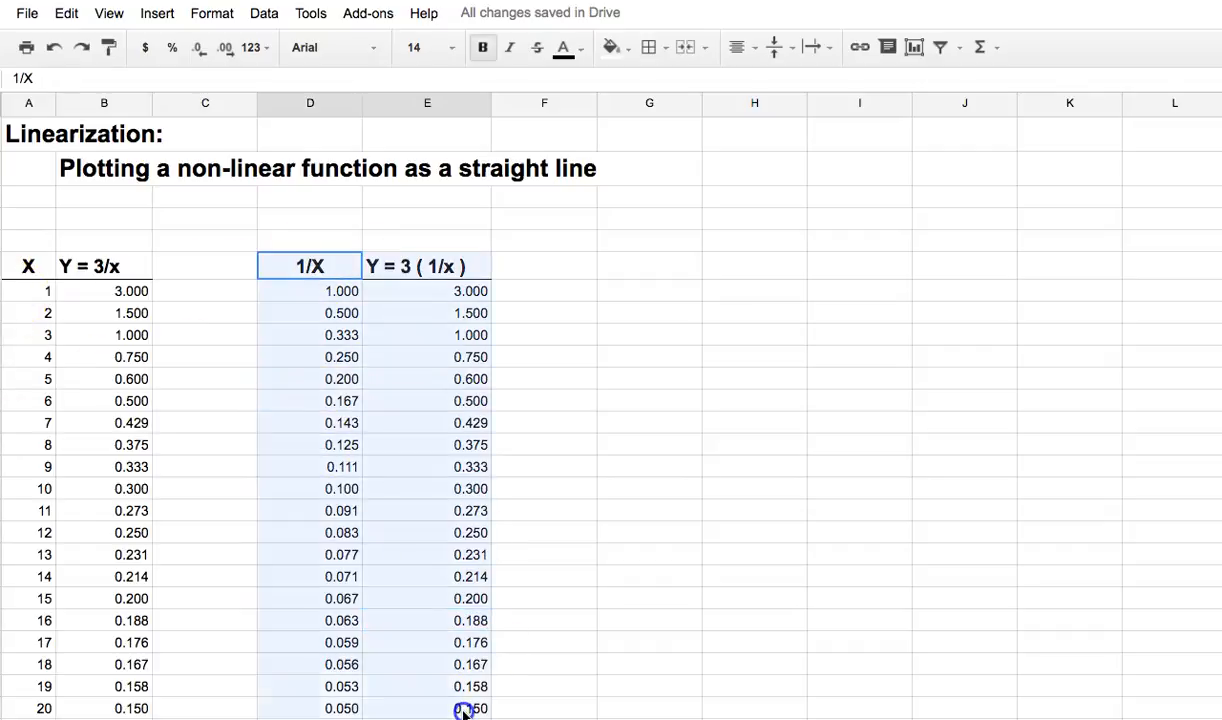
{"action": "left_click", "coordinate": [157, 13]}
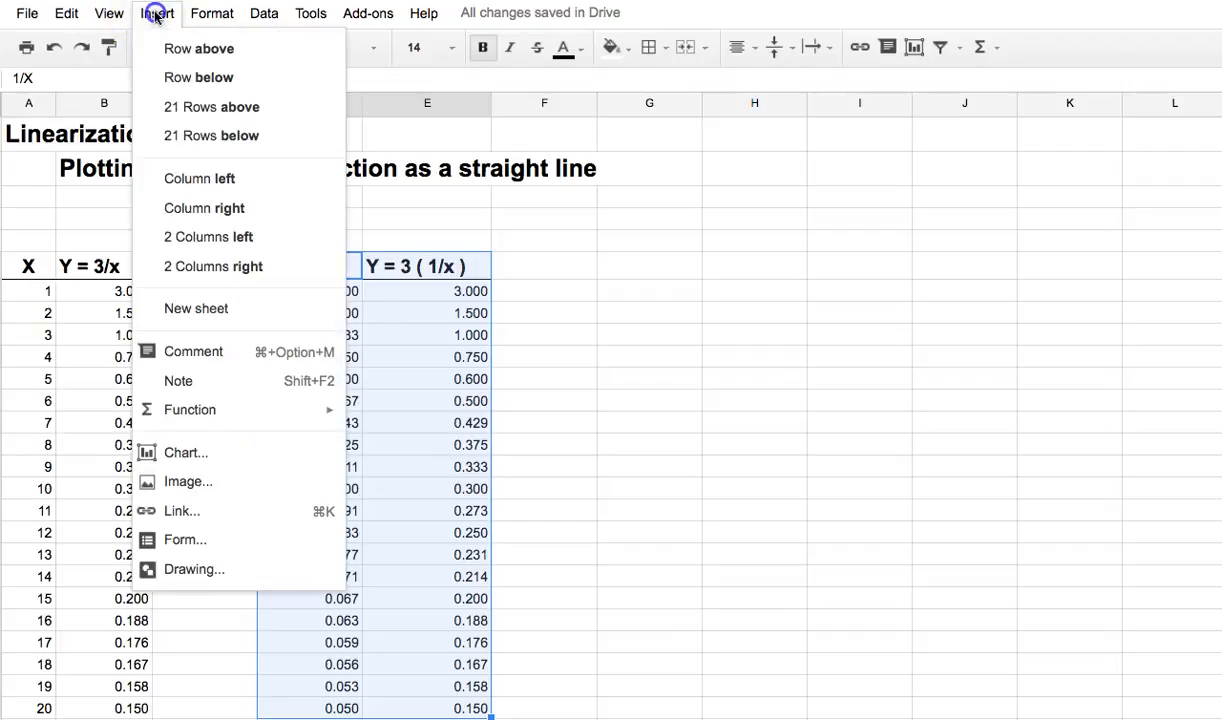
{"action": "left_click", "coordinate": [174, 457]}
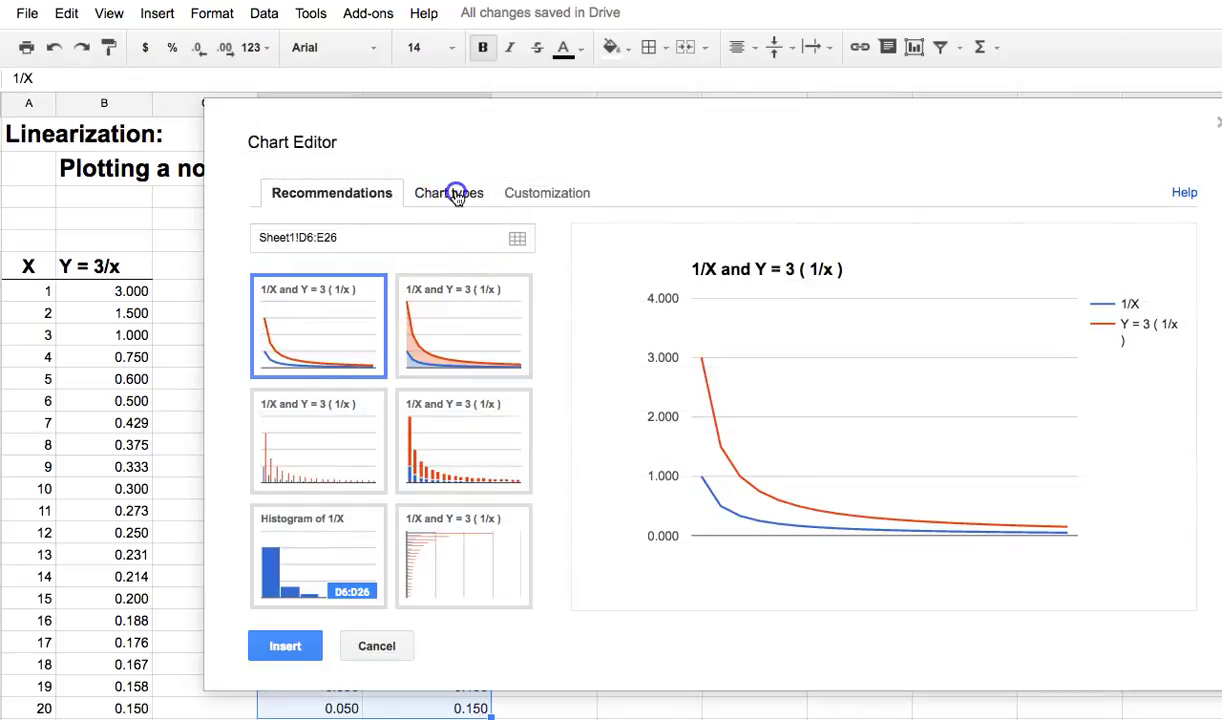
{"action": "left_click", "coordinate": [455, 195]}
{"action": "left_click_drag", "start_coordinate": [556, 397], "coordinate": [550, 500]}
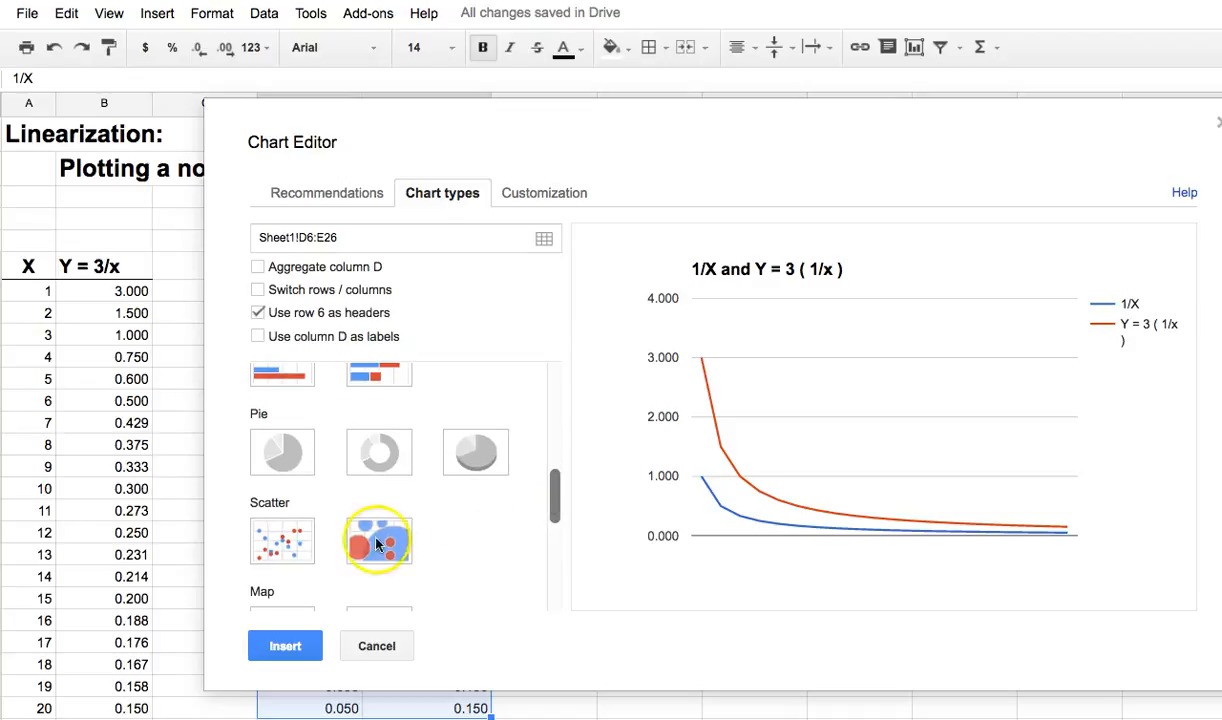
{"action": "left_click", "coordinate": [292, 557]}
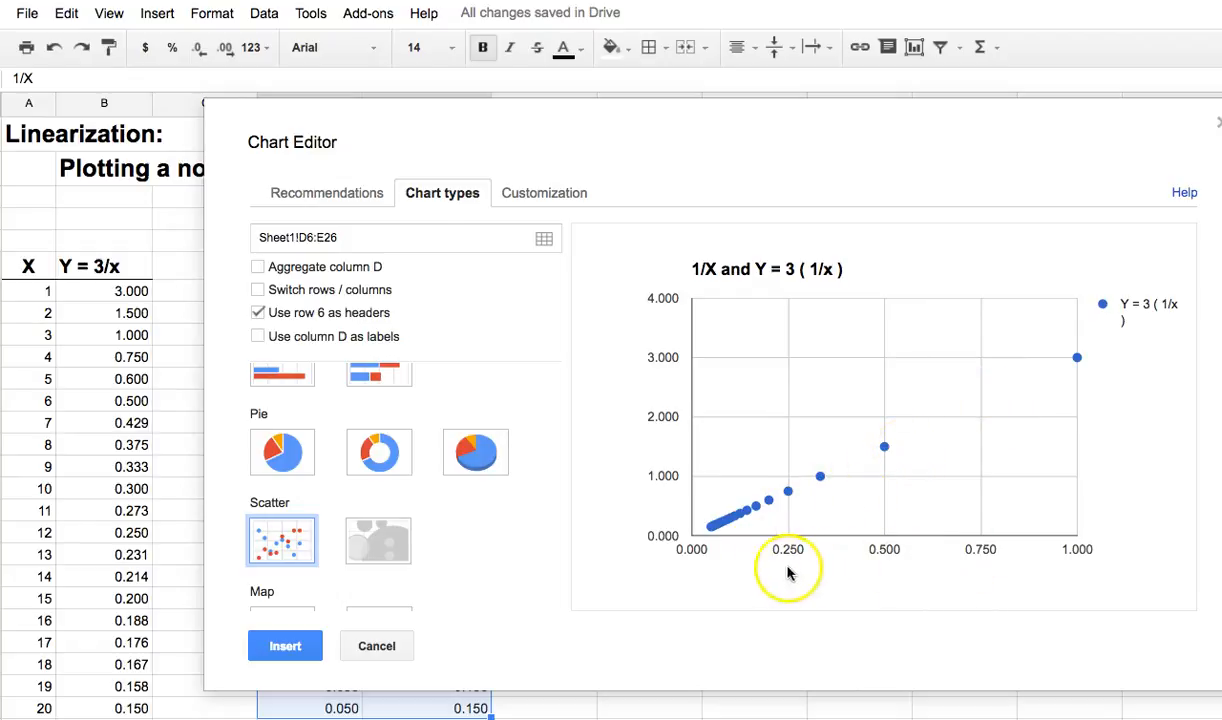
- Add a linear trendline to the Y = 3 ( 1/x ) series of the scatter chart
{"action": "left_click", "coordinate": [806, 147]}
{"action": "left_click_drag", "start_coordinate": [806, 147], "coordinate": [920, 153]}
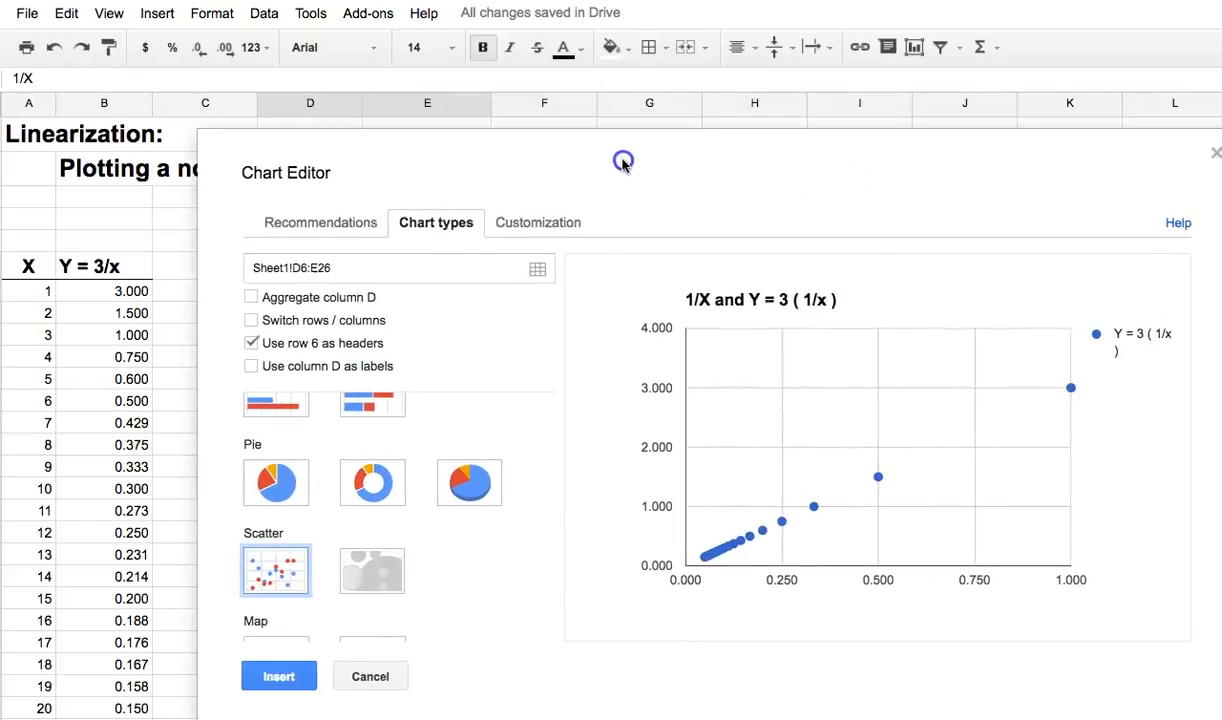
{"action": "left_click", "coordinate": [512, 210]}
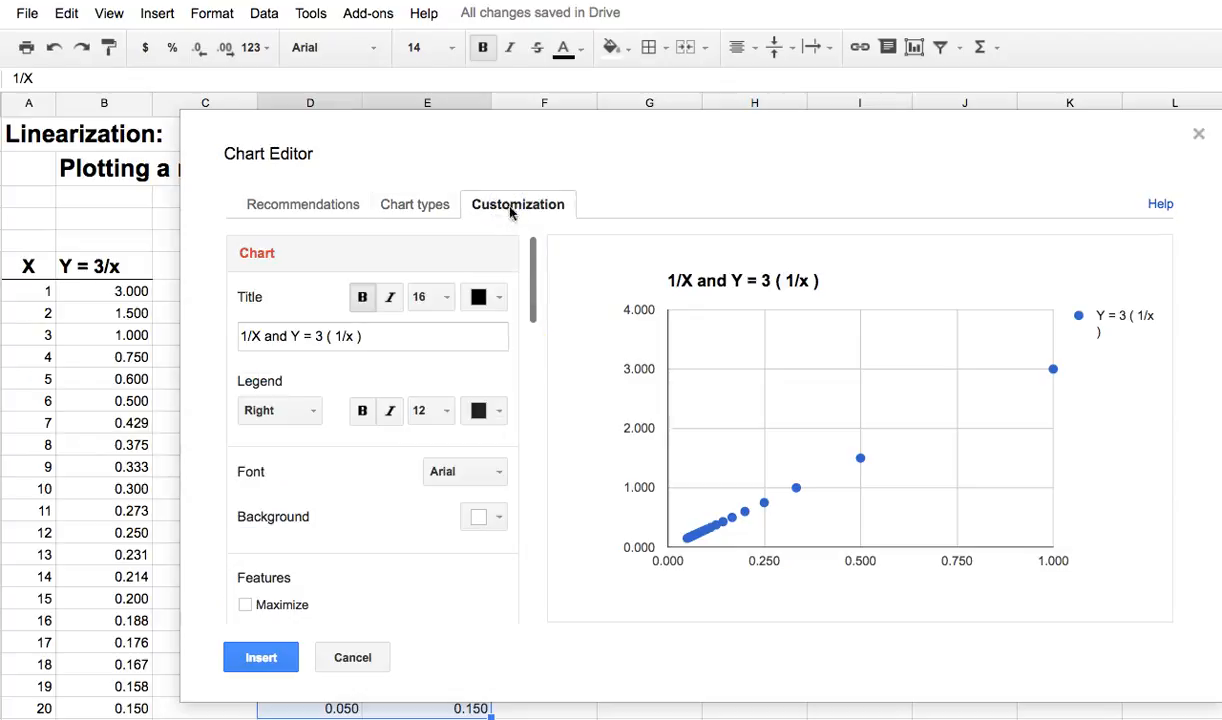
{"action": "left_click_drag", "start_coordinate": [529, 305], "coordinate": [532, 644]}
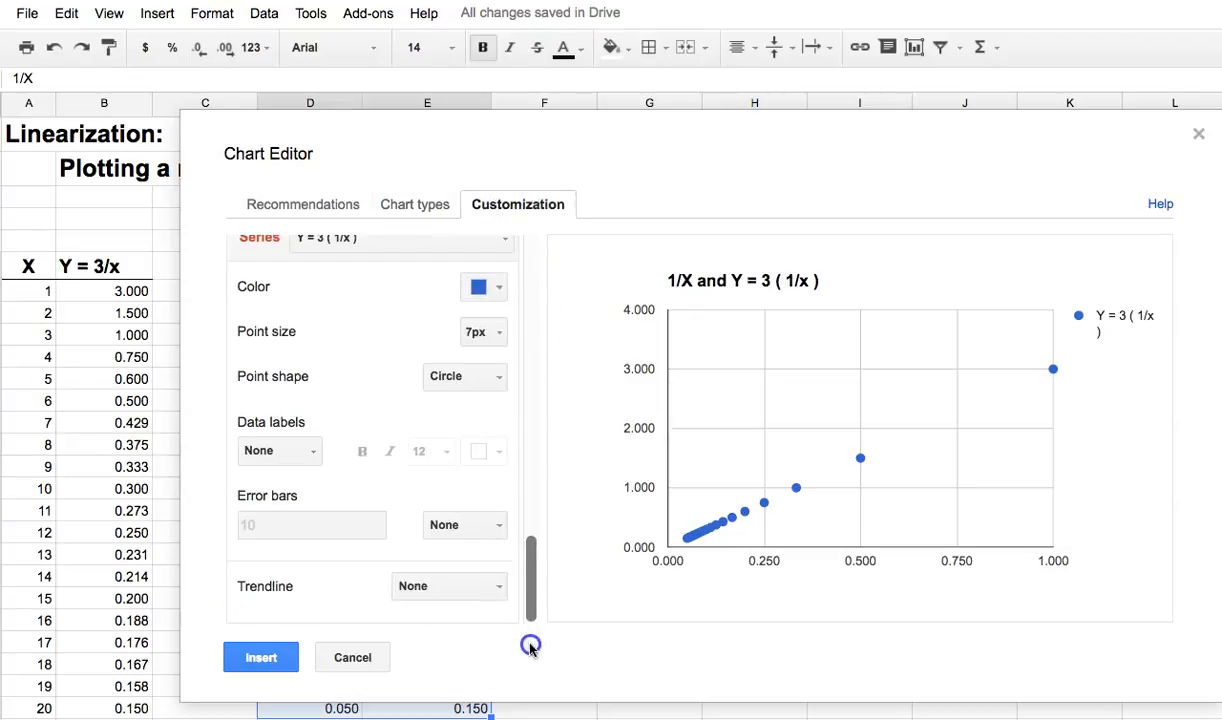
{"action": "left_click", "coordinate": [498, 586]}
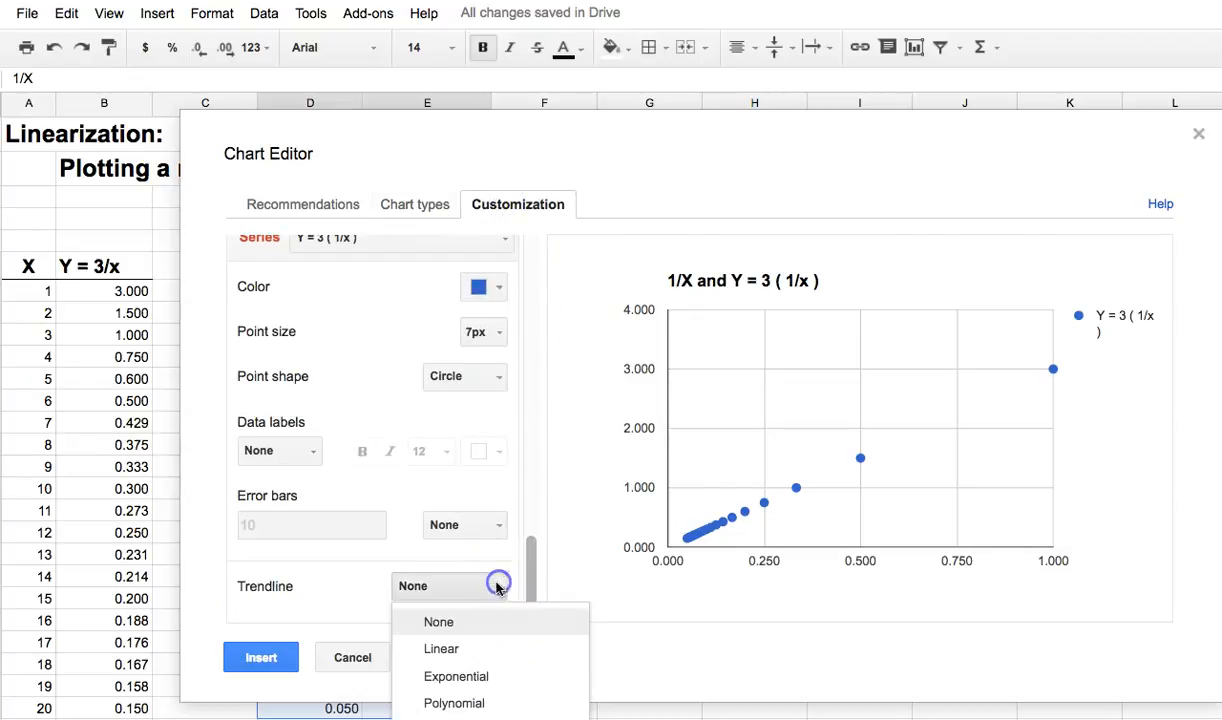
{"action": "left_click", "coordinate": [446, 650]}
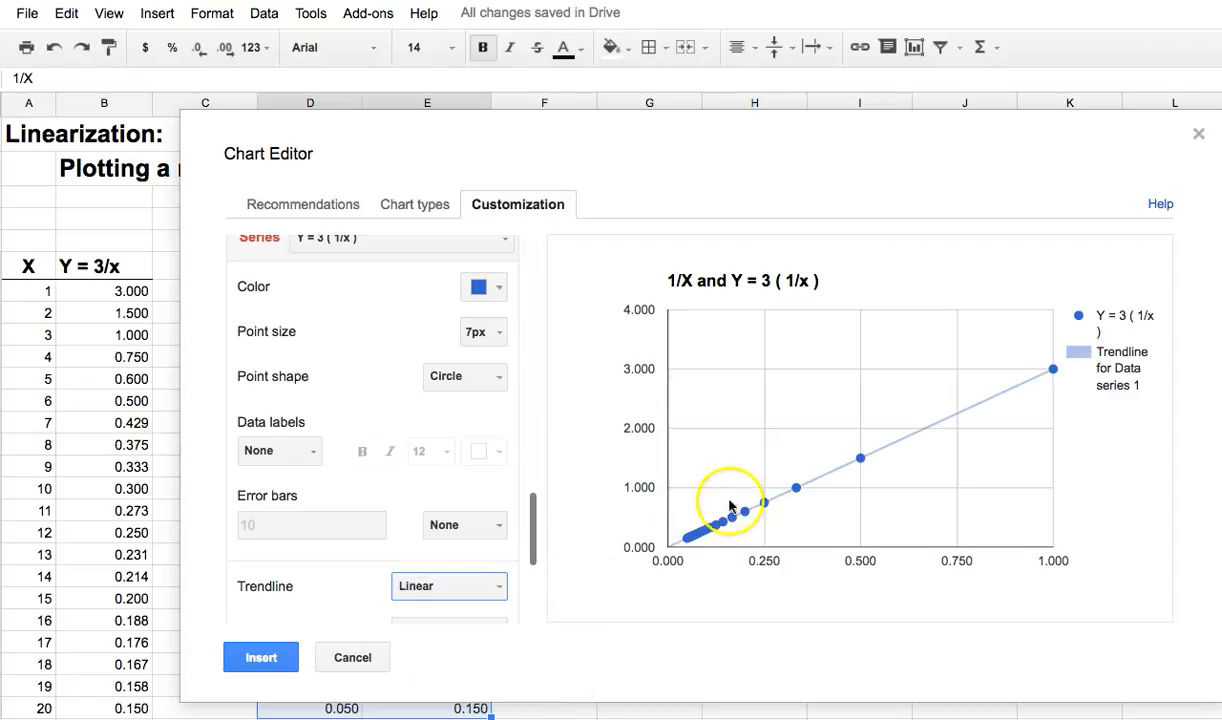
- Read the equation of the linear trendline on the chart and open the choice of trendline types
{"action": "mouse_move", "coordinate": [895, 452]}
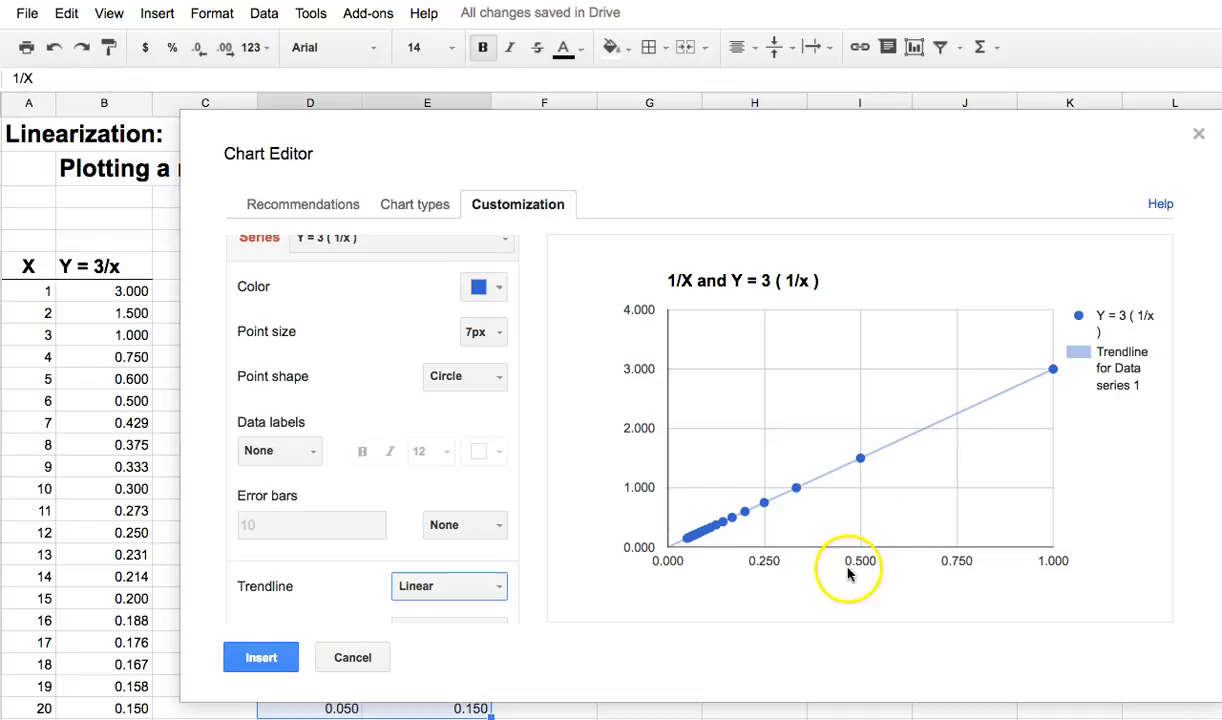
{"action": "mouse_move", "coordinate": [922, 430]}
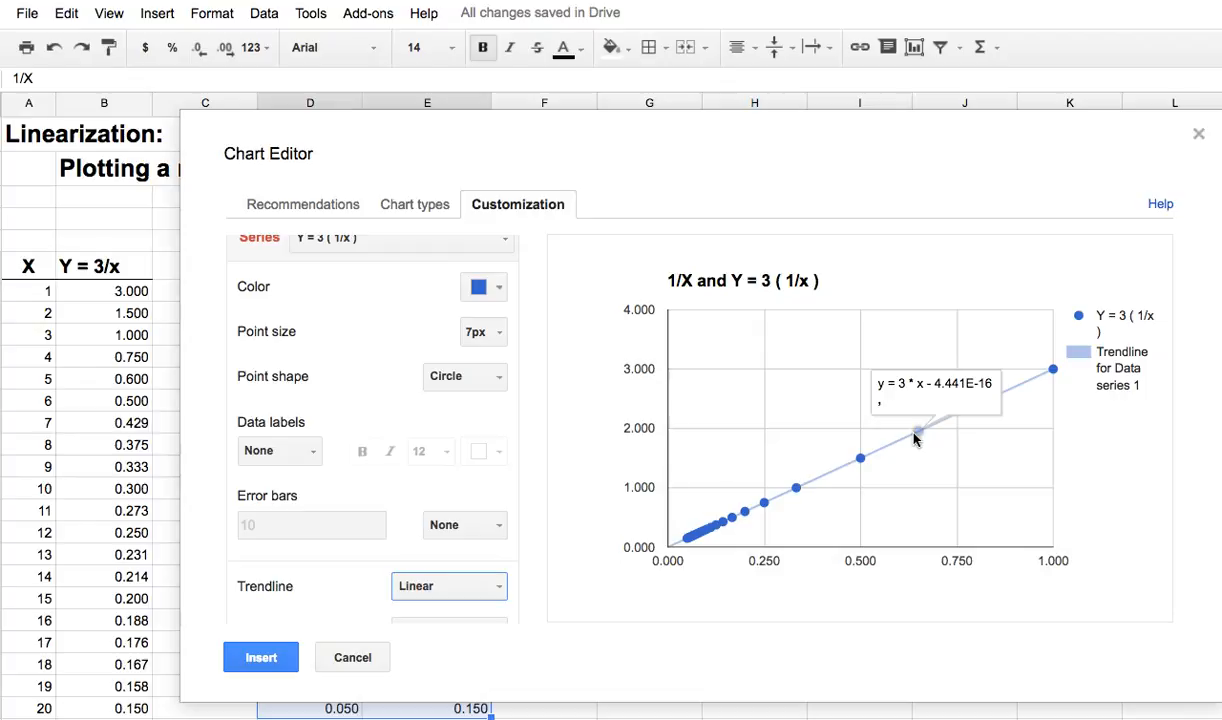
{"action": "left_click", "coordinate": [497, 590]}
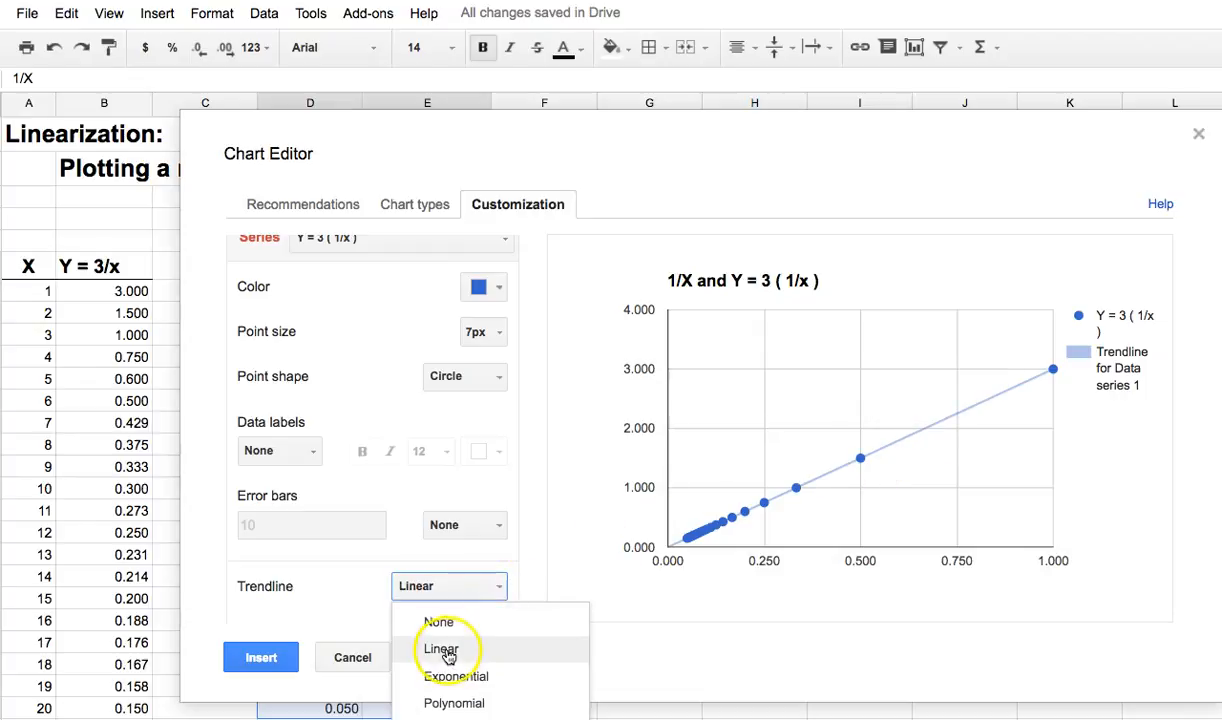